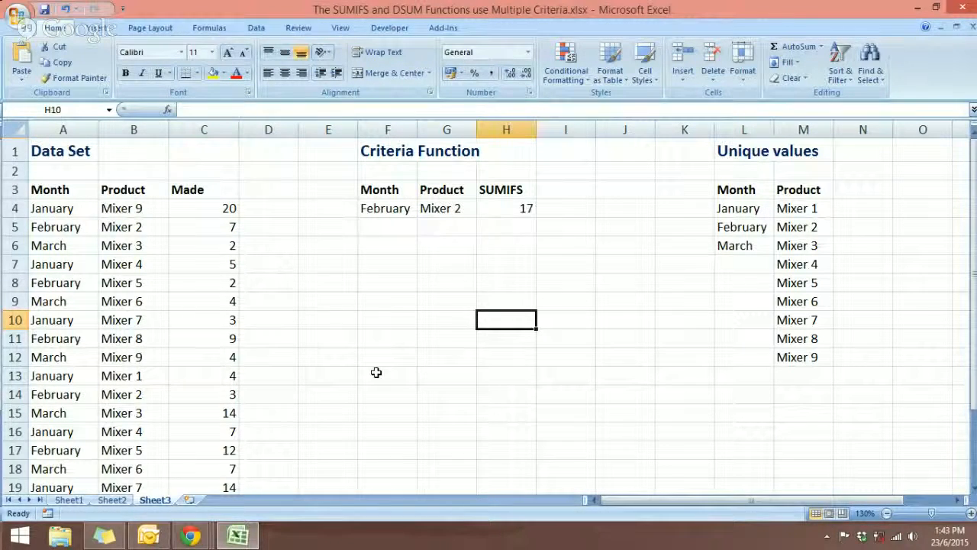
- Inspect the existing SUMIFS formula in cell H4
double_click(503, 211)
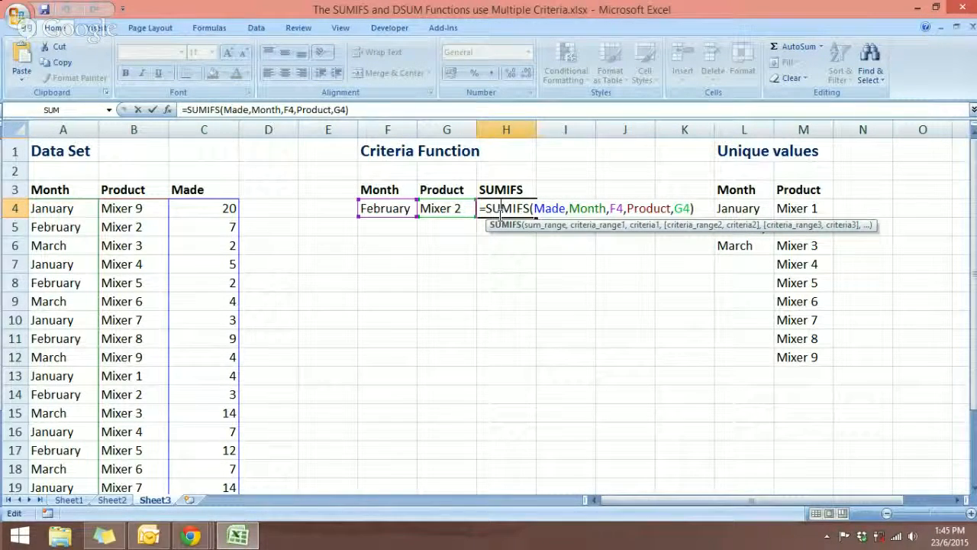
key(ctrl+Return)
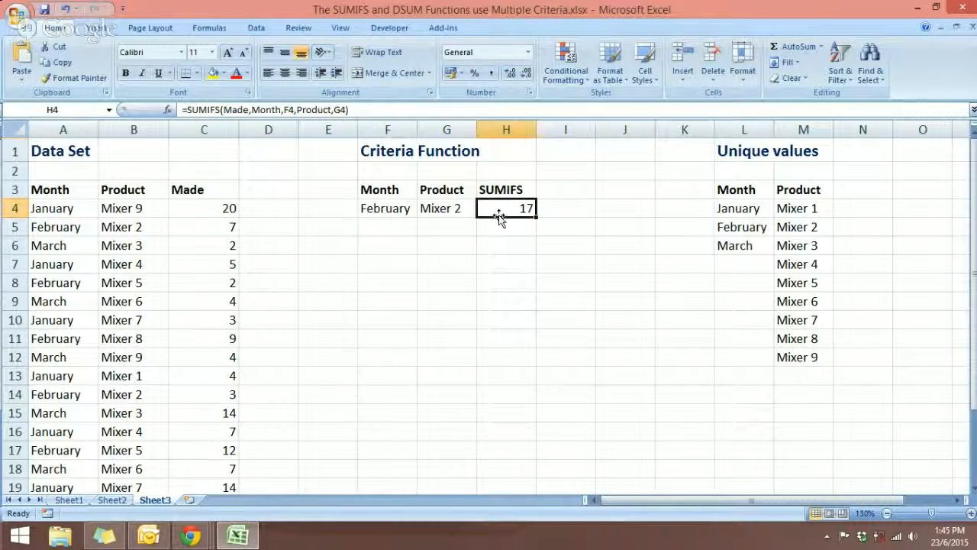
- Set the criteria to January in cell F4 and Mixer 9 in cell G4
click(387, 207)
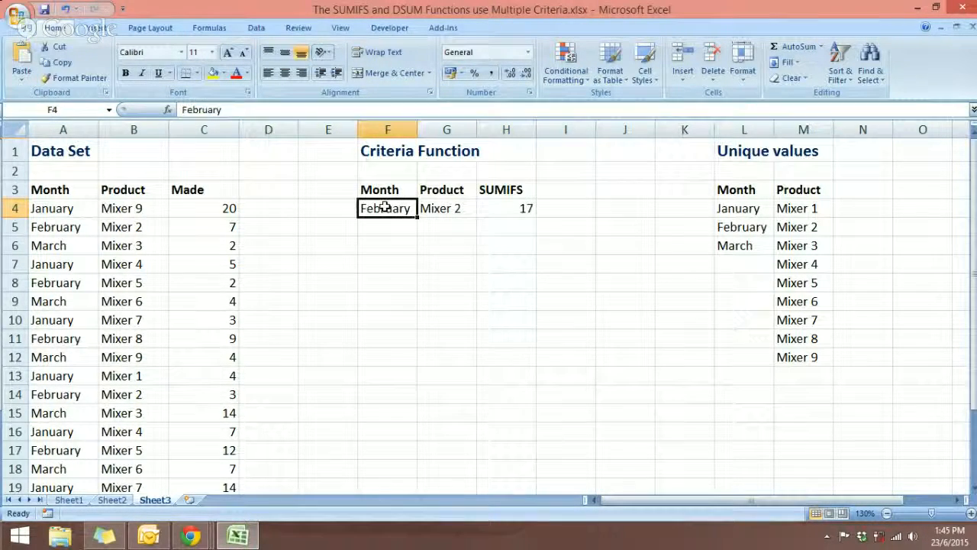
text(Janua)
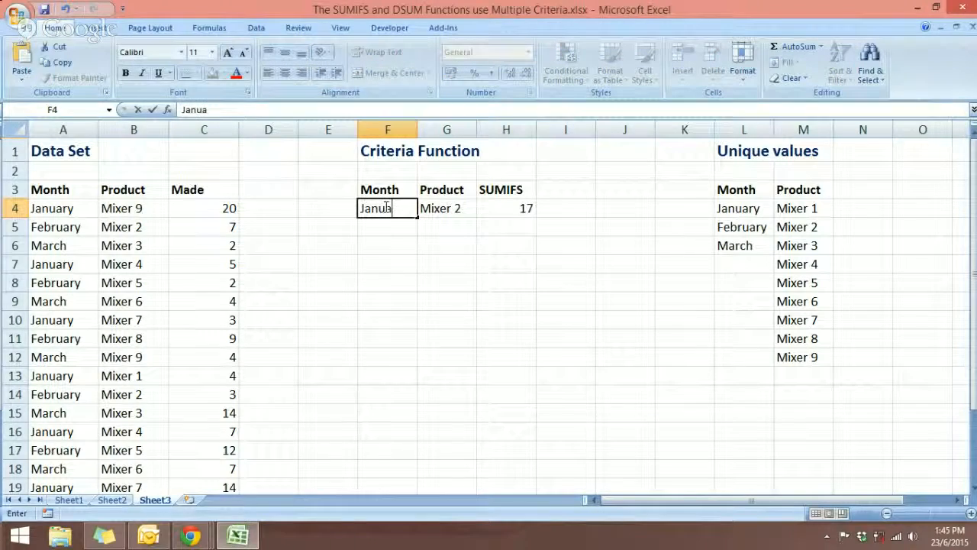
text(ry)
key(Tab)
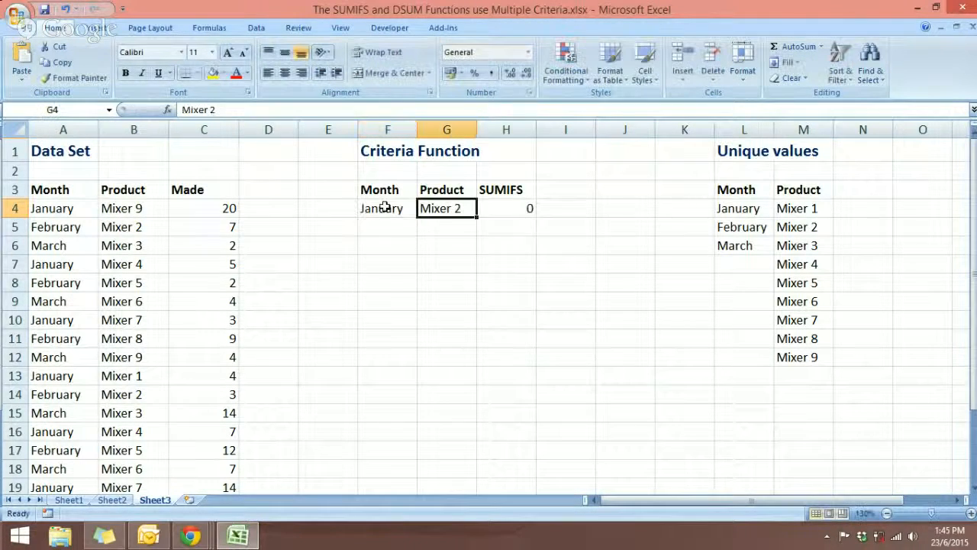
text(Mix)
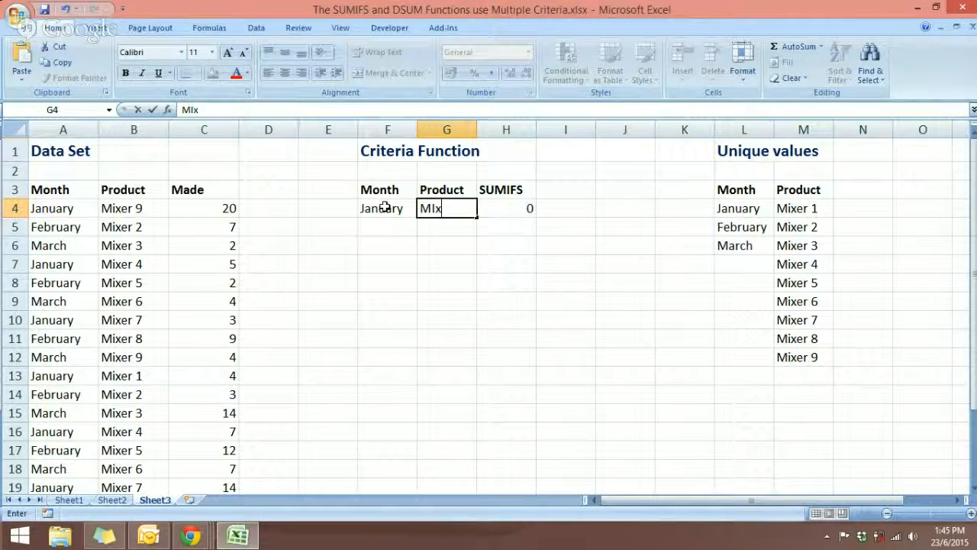
text(er 9)
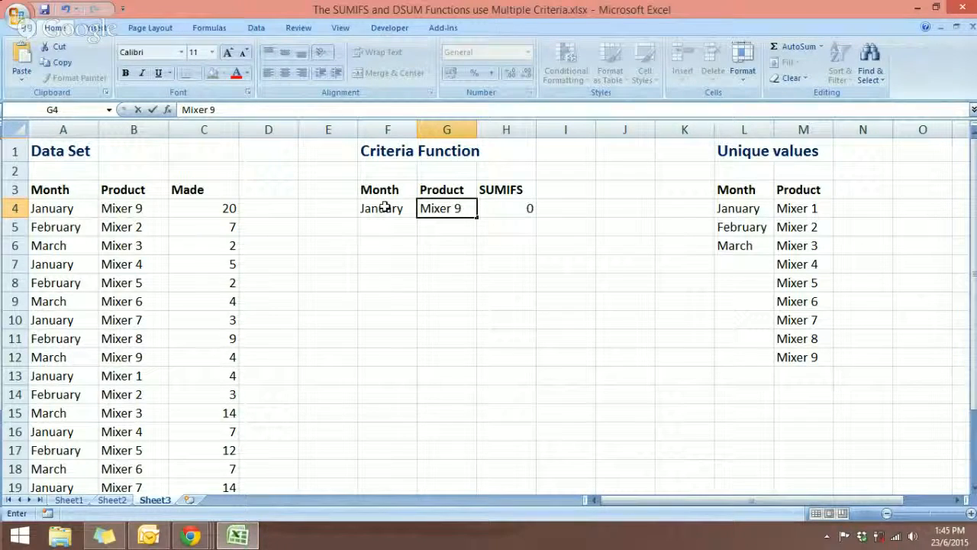
key(Tab)
- Replace the formula in H4 with a new SUMIFS that uses the named range Made as the sum range
key(BackSpace)
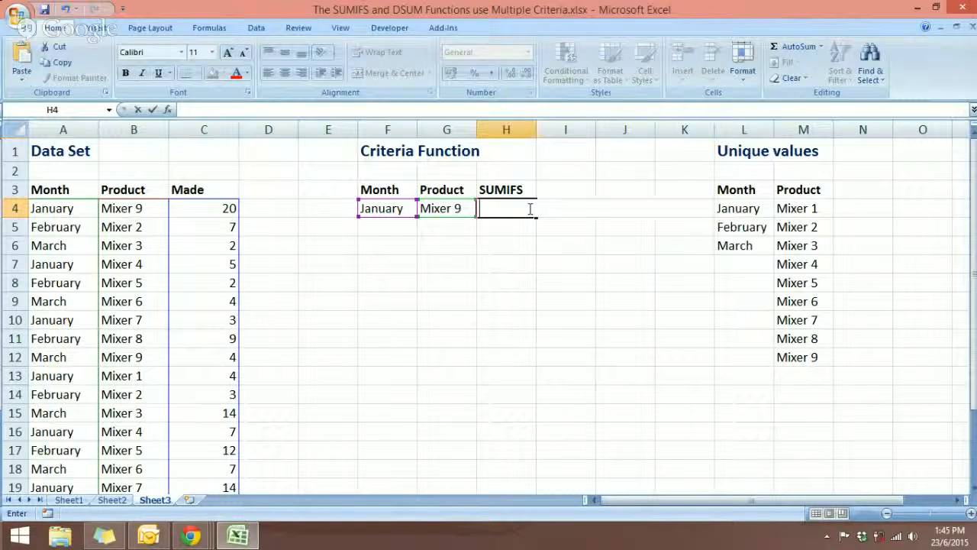
text(=)
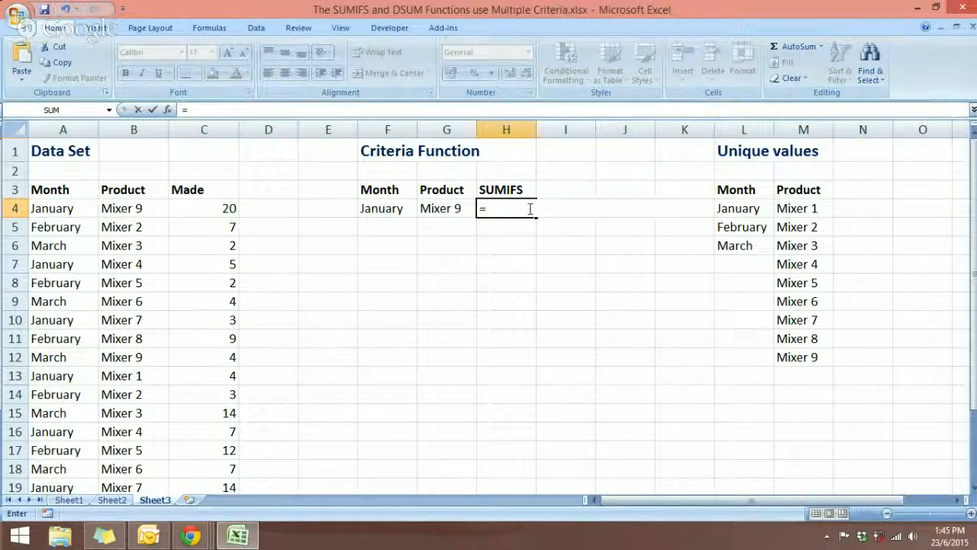
text(sumifs)
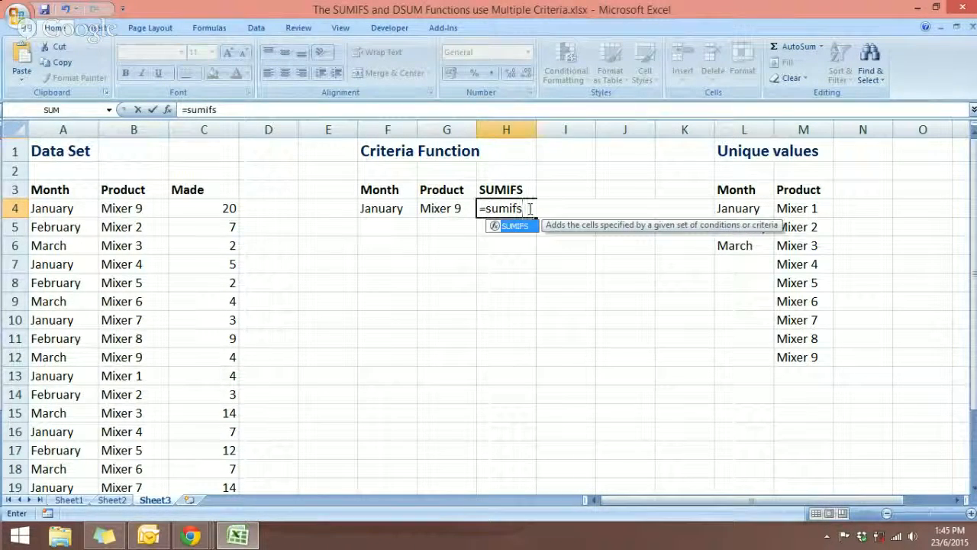
key(BackSpace)
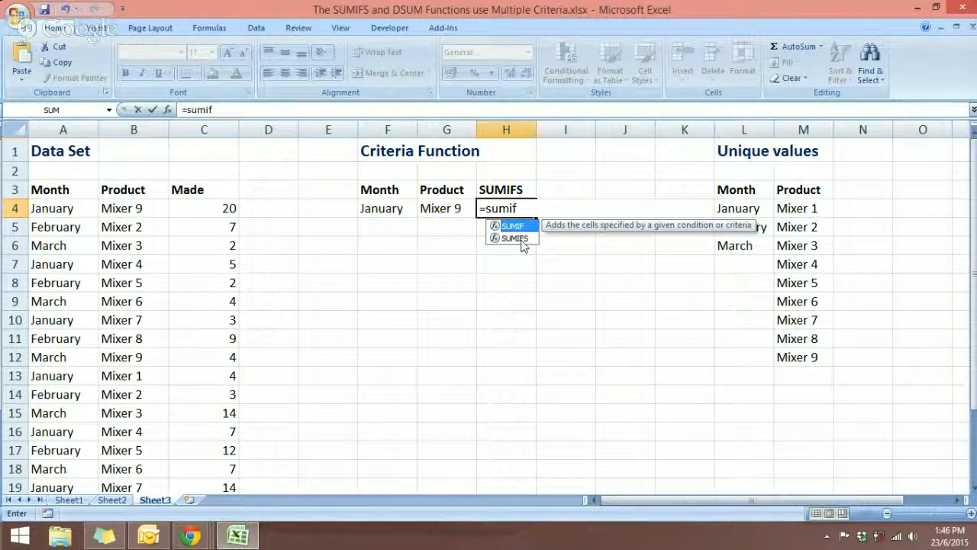
double_click(521, 239)
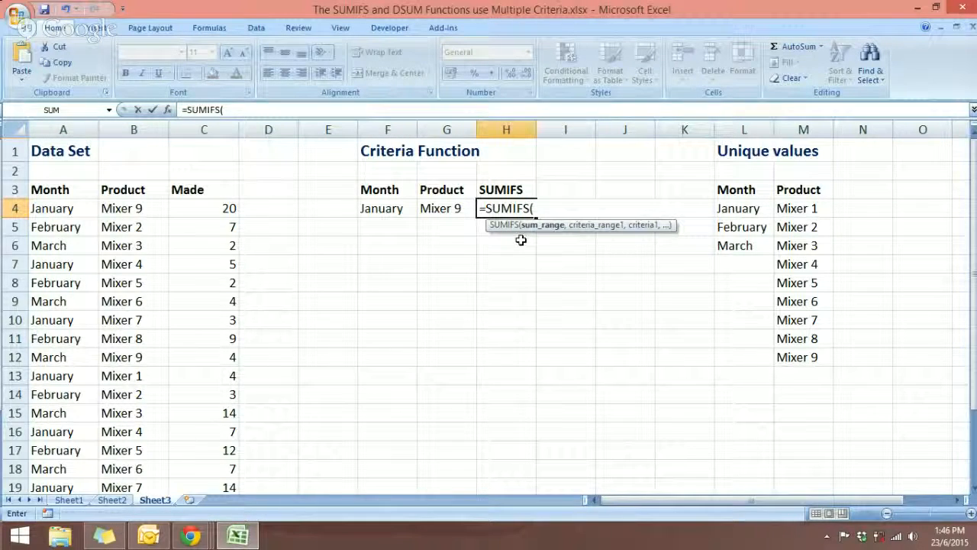
key(F3)
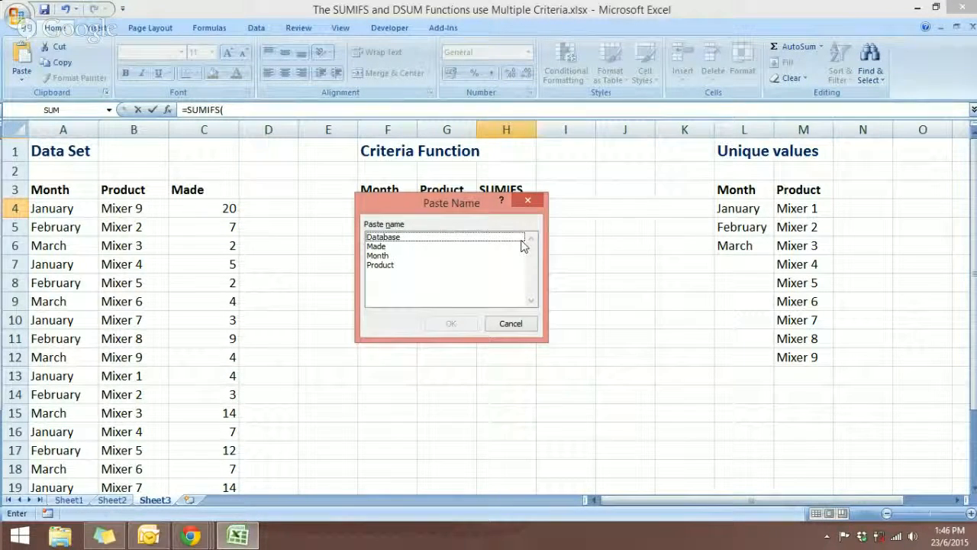
click(378, 247)
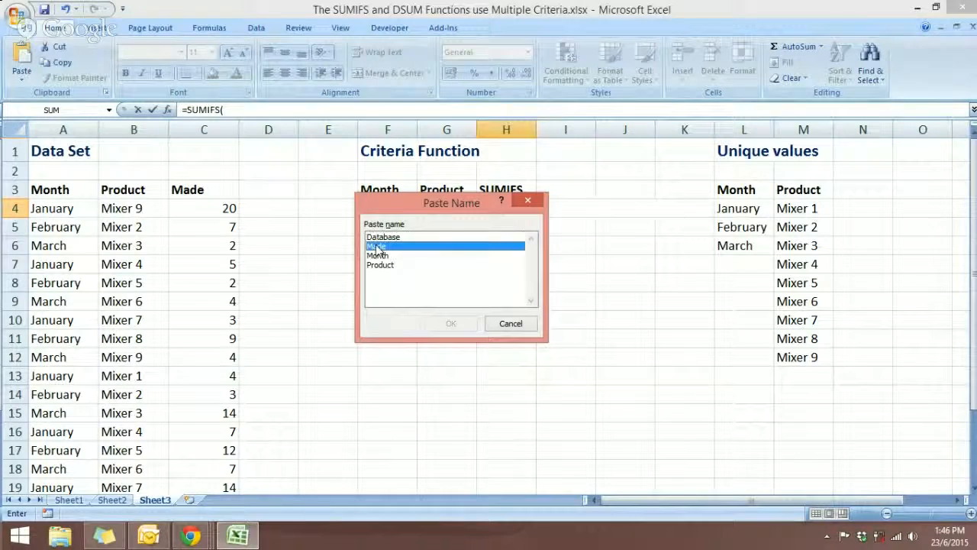
click(450, 324)
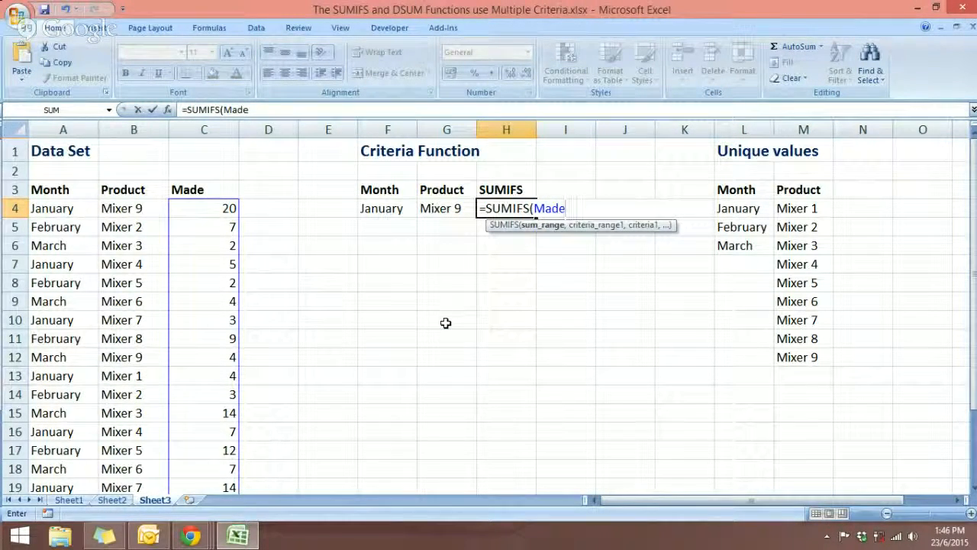
- Add the named range Month as the first criteria range and cell F4 as its criterion
text(,)
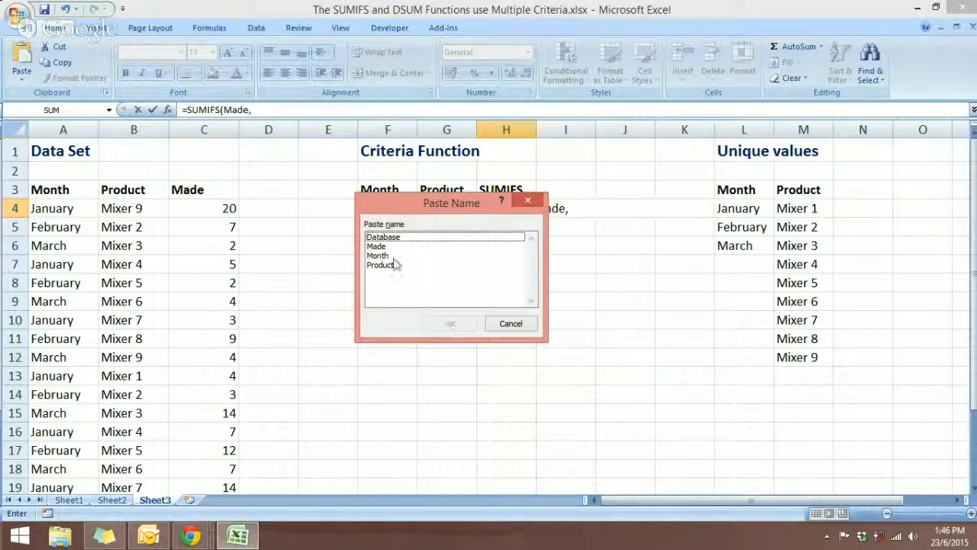
click(394, 257)
click(458, 325)
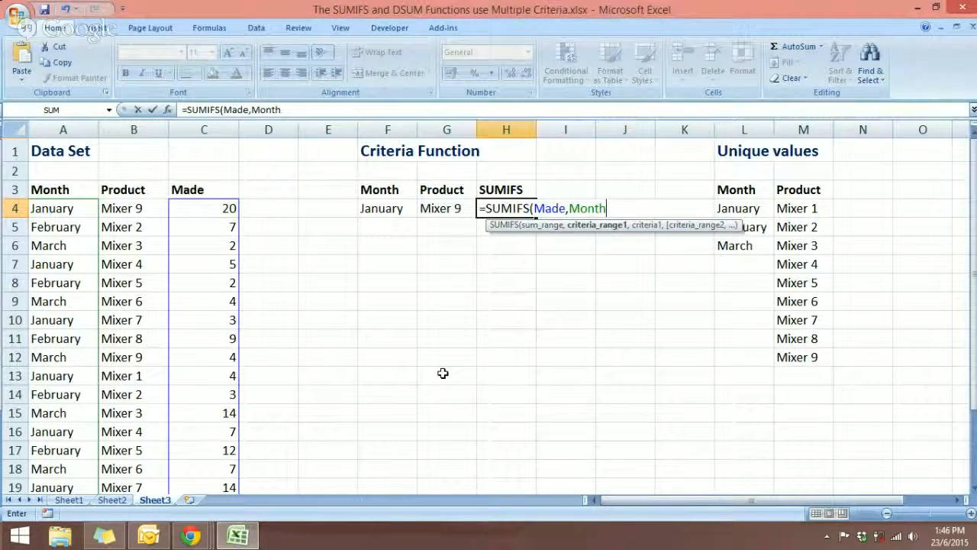
text(,)
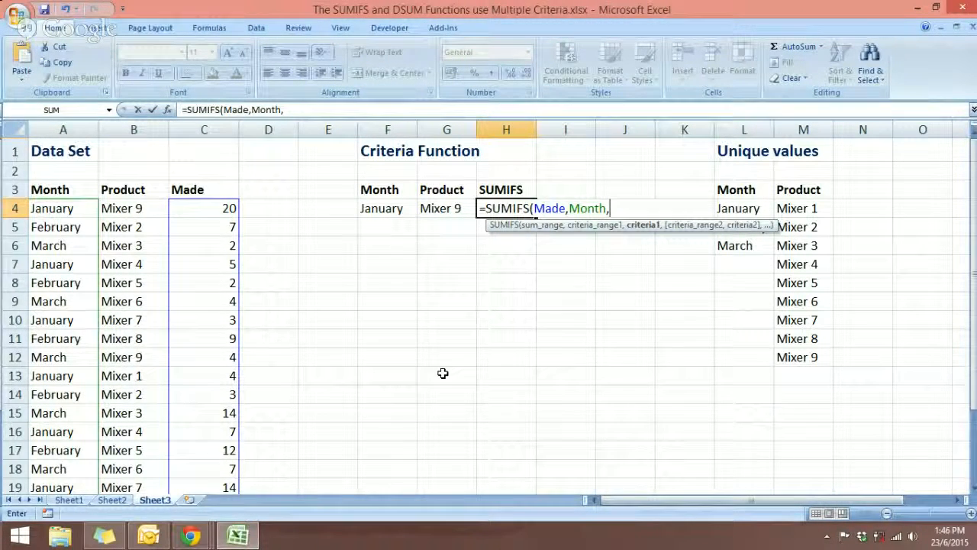
click(387, 210)
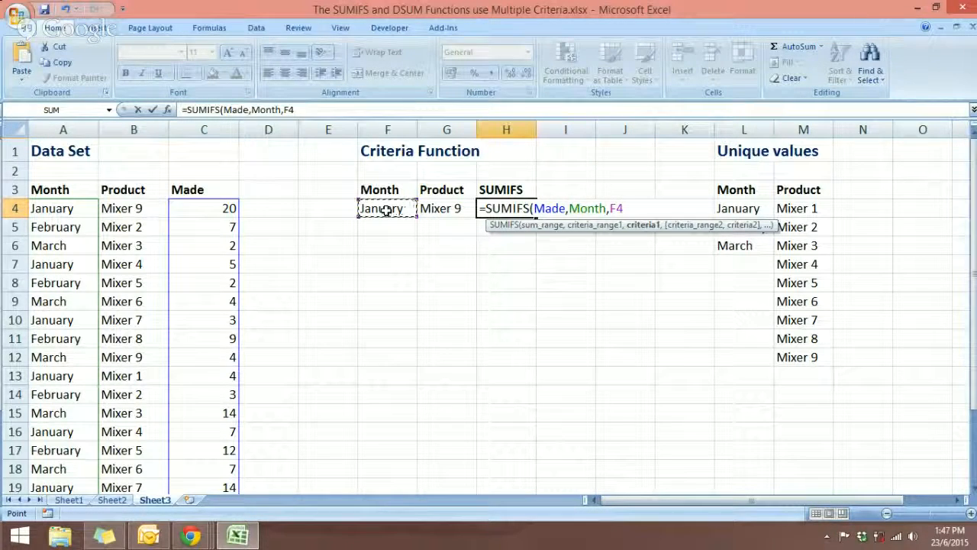
- Add the named range Product with cell G4 as the second criterion and complete the SUMIFS formula in H4
text(,)
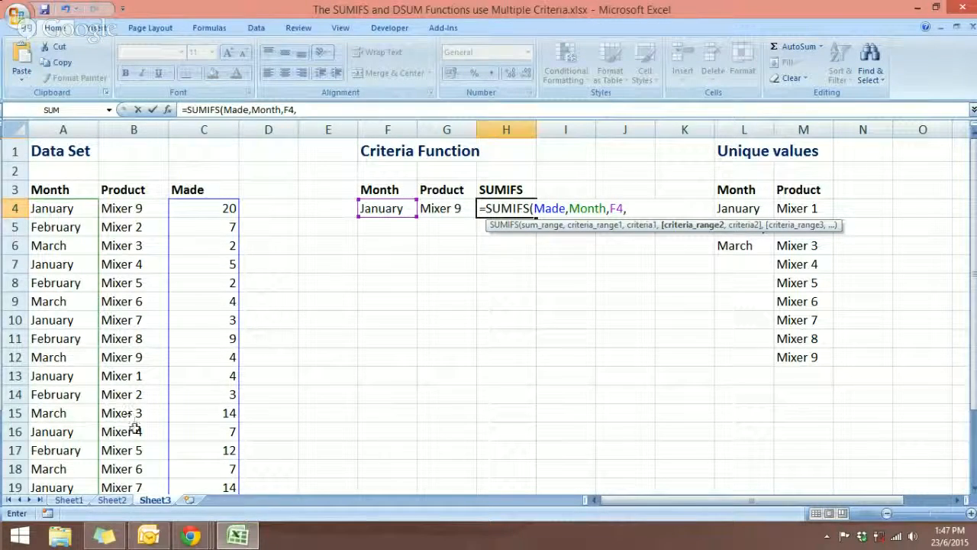
key(F3)
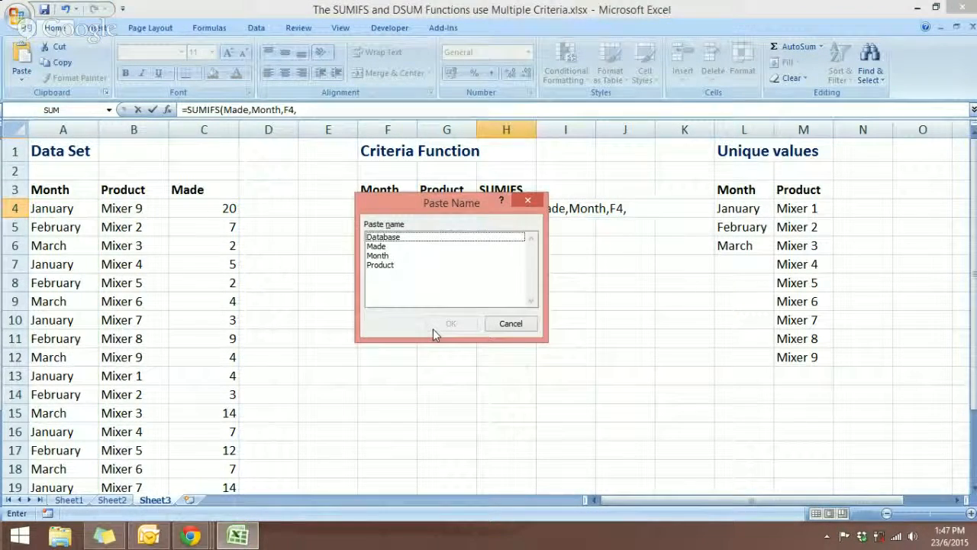
click(388, 265)
click(450, 324)
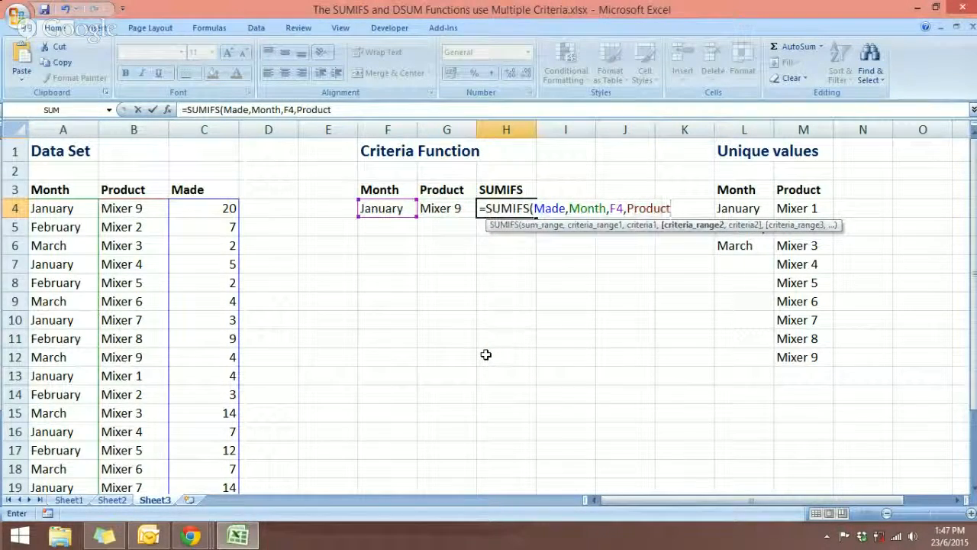
text(,)
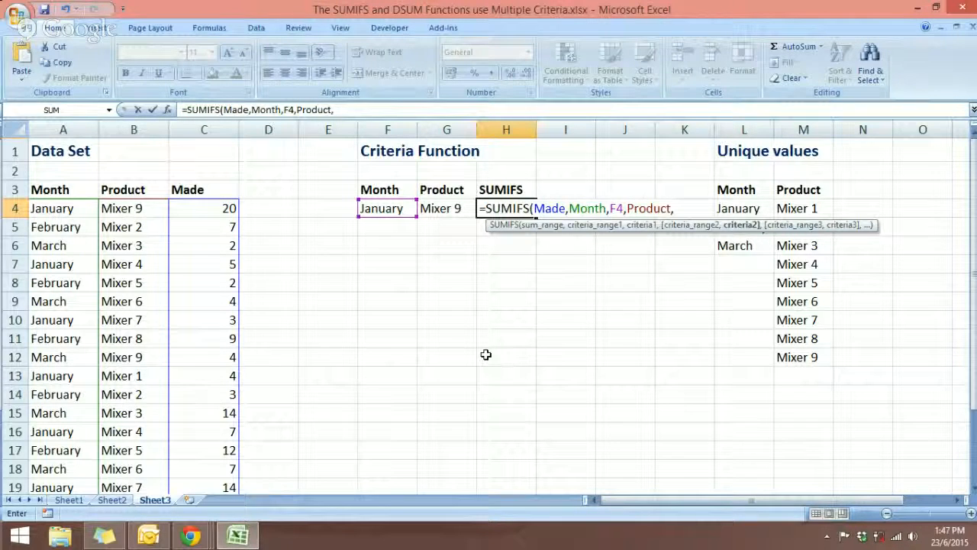
click(441, 211)
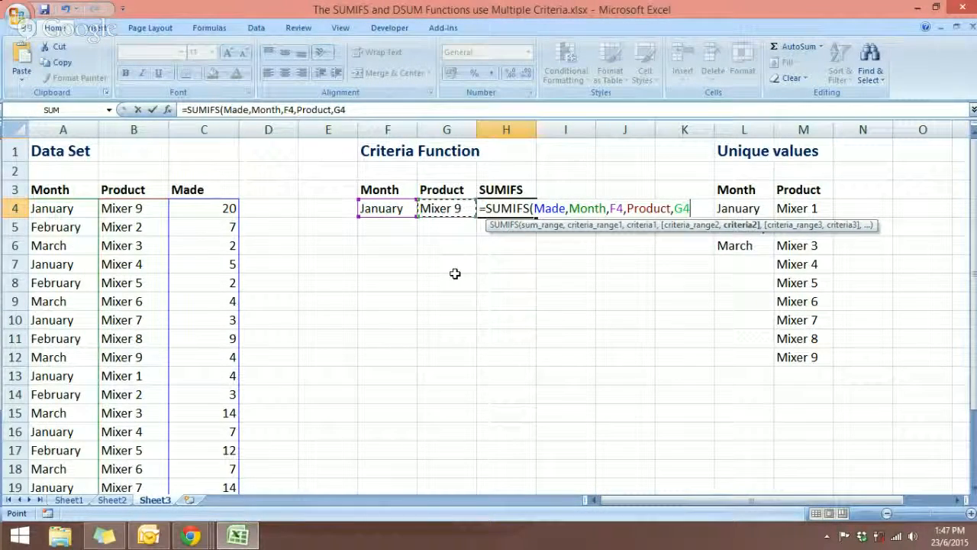
text())
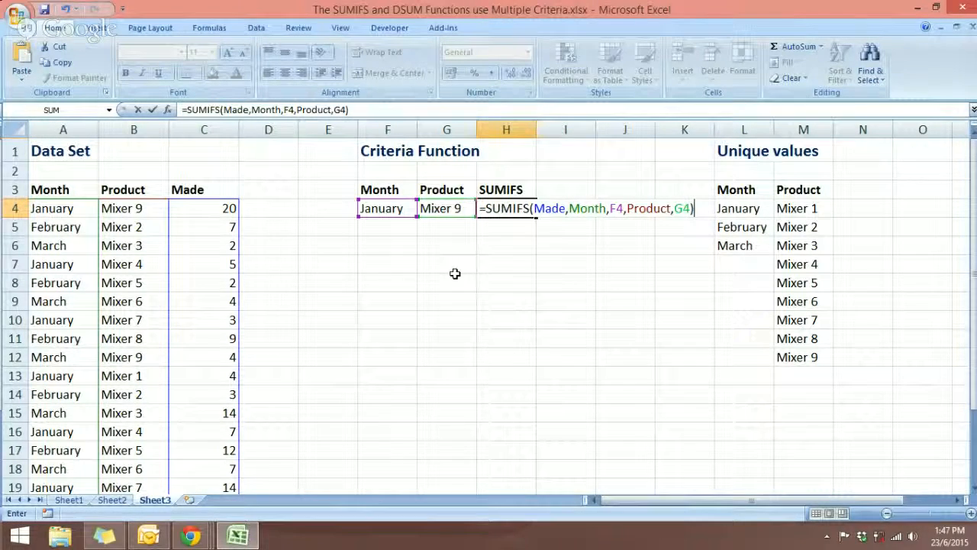
key(ctrl+Return)
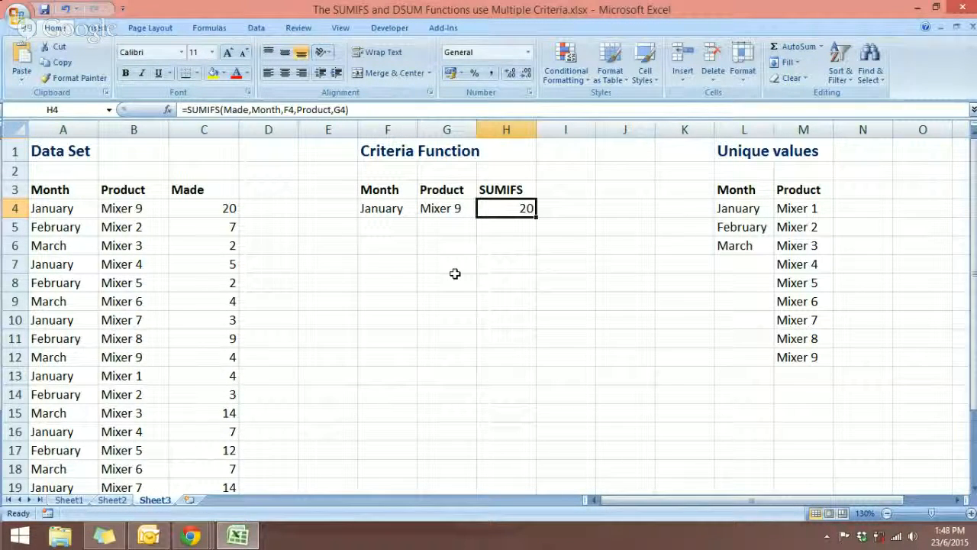
click(49, 190)
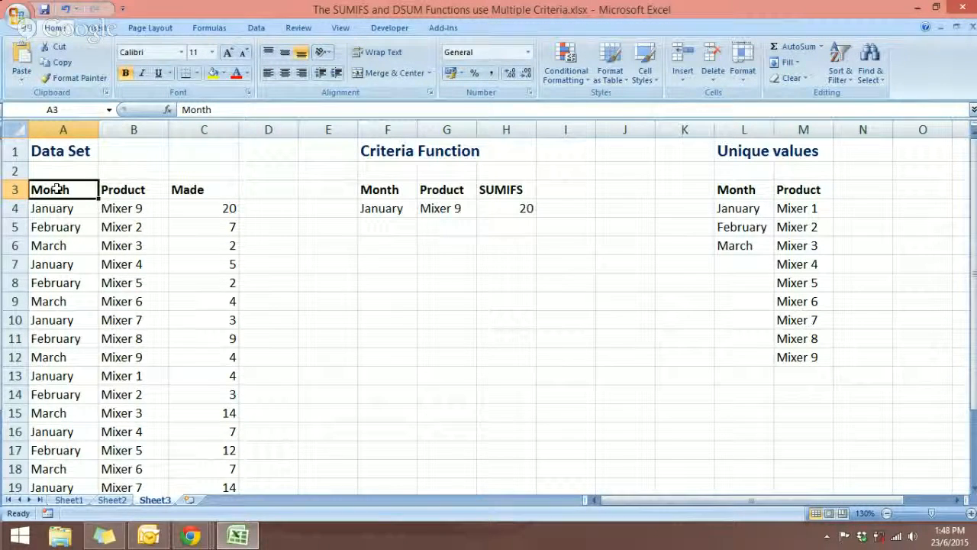
right_click(58, 189)
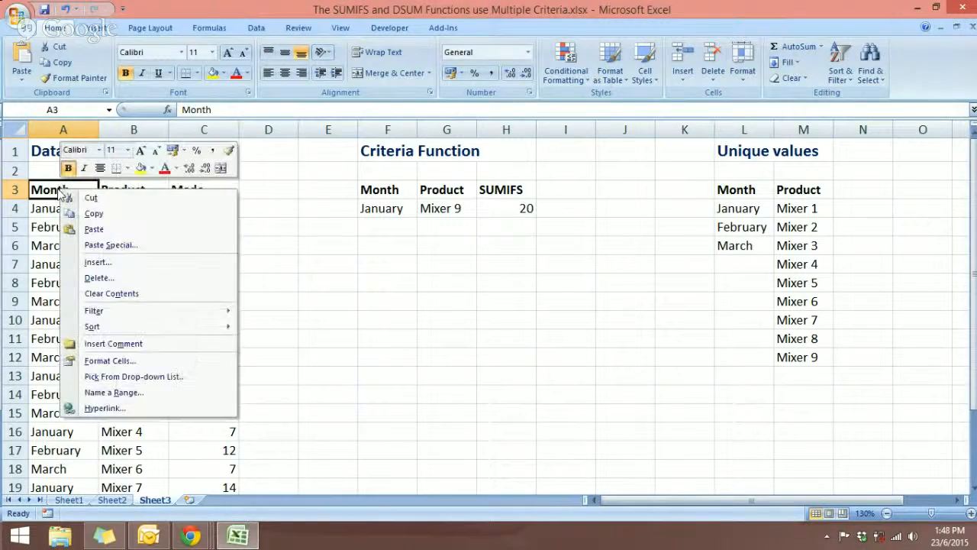
mouse_move(107, 313)
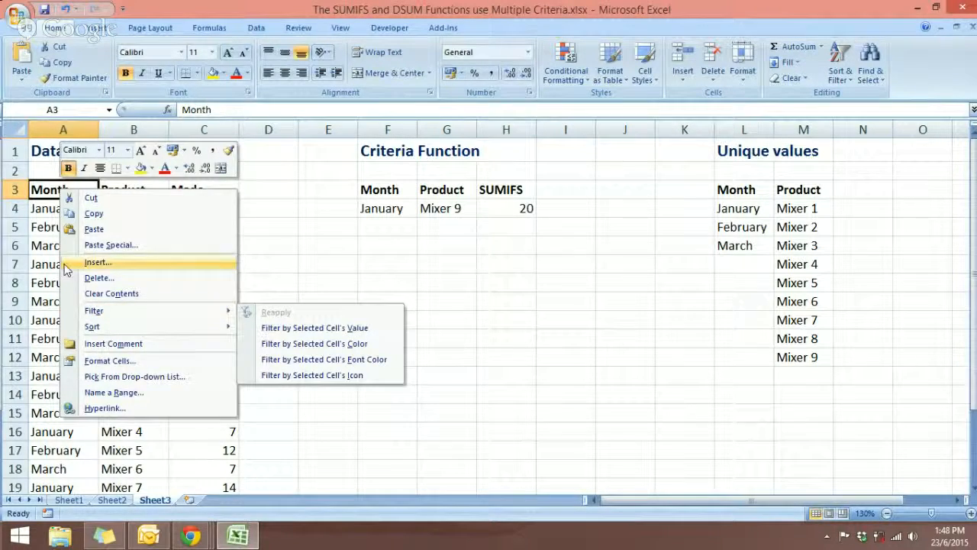
- Filter the data set's Month column by the value of cell A4, January
click(33, 214)
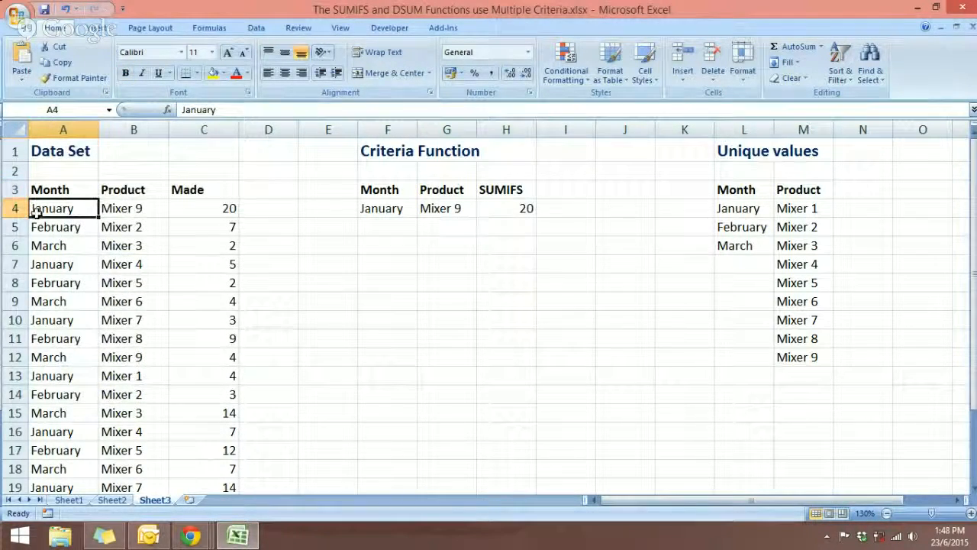
right_click(35, 213)
mouse_move(83, 344)
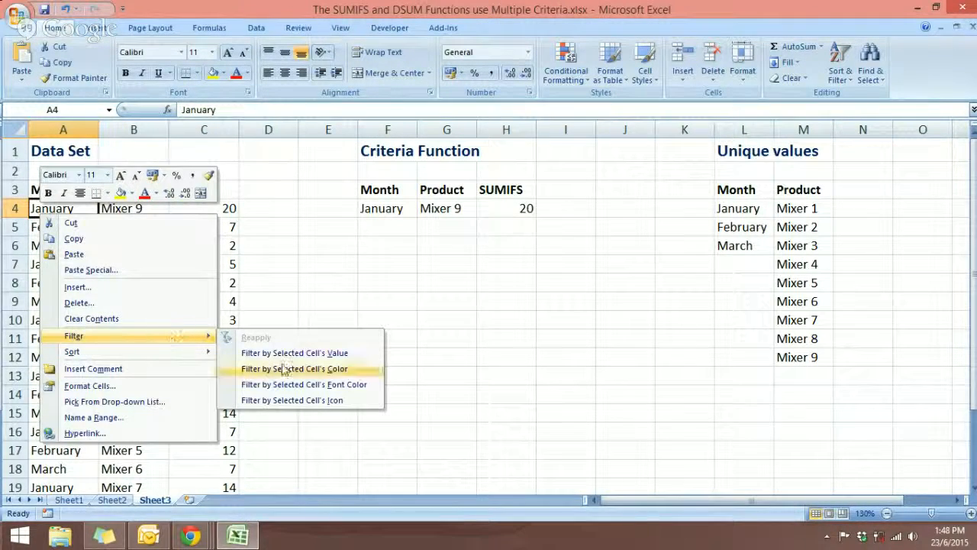
click(327, 353)
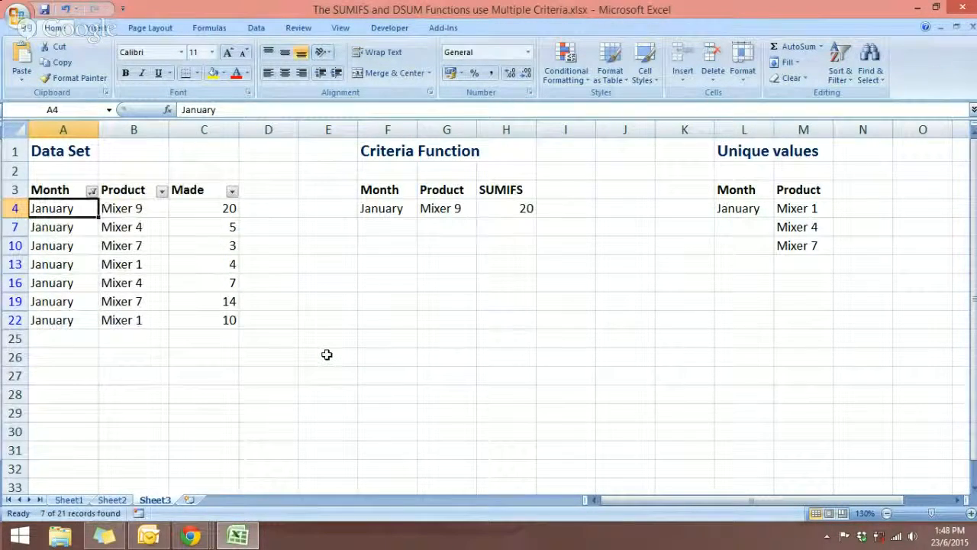
- Filter the data set's Product column to show only Mixer 9
click(91, 191)
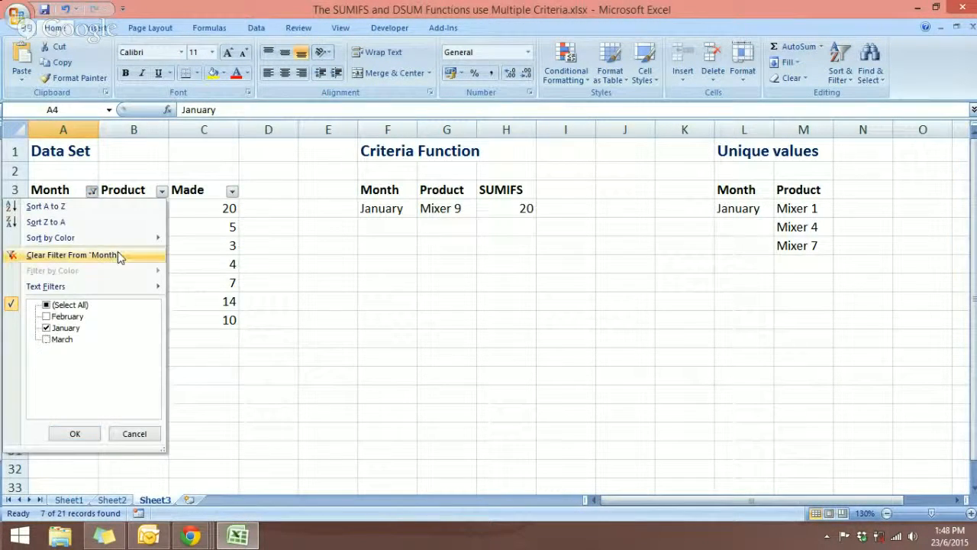
click(159, 195)
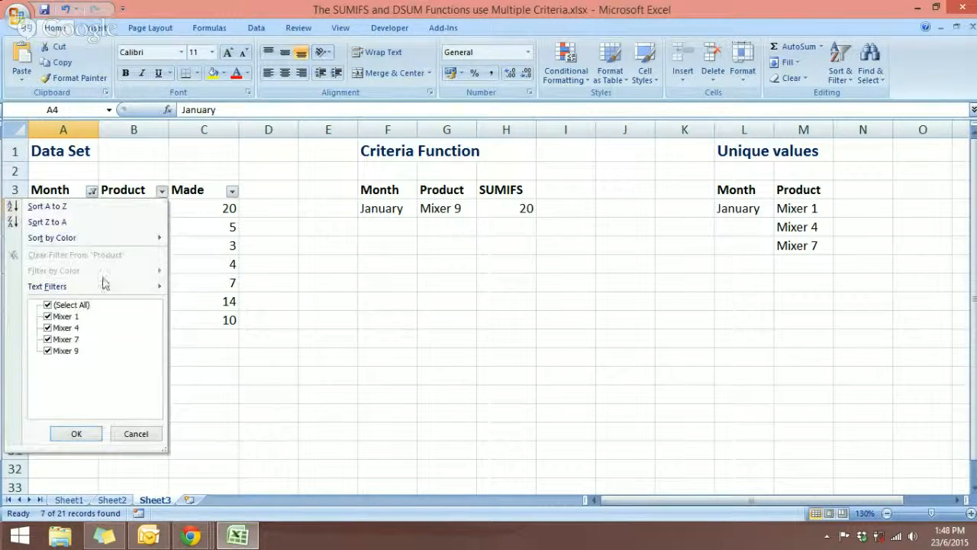
click(47, 339)
click(47, 328)
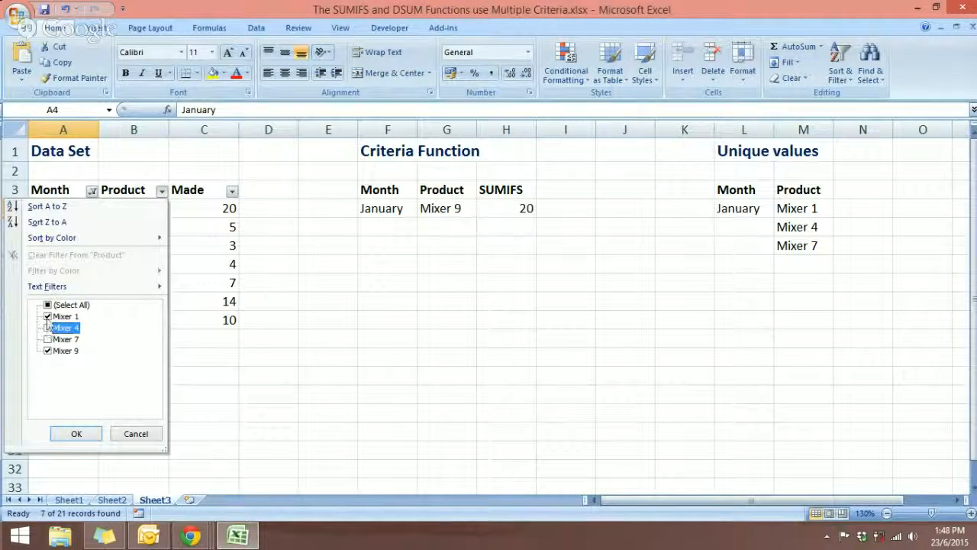
click(47, 316)
click(82, 433)
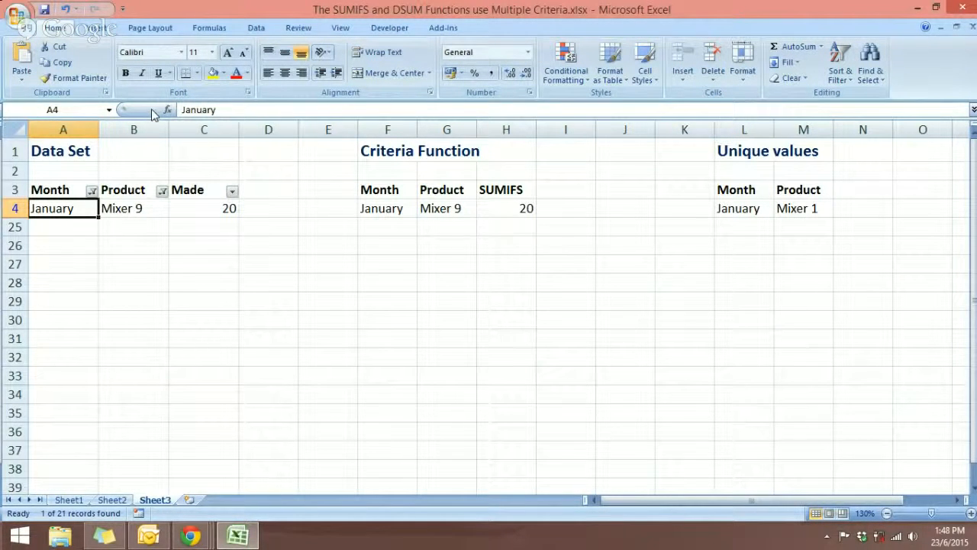
- Undo the Product and Month filters on the data set
key(ctrl+z)
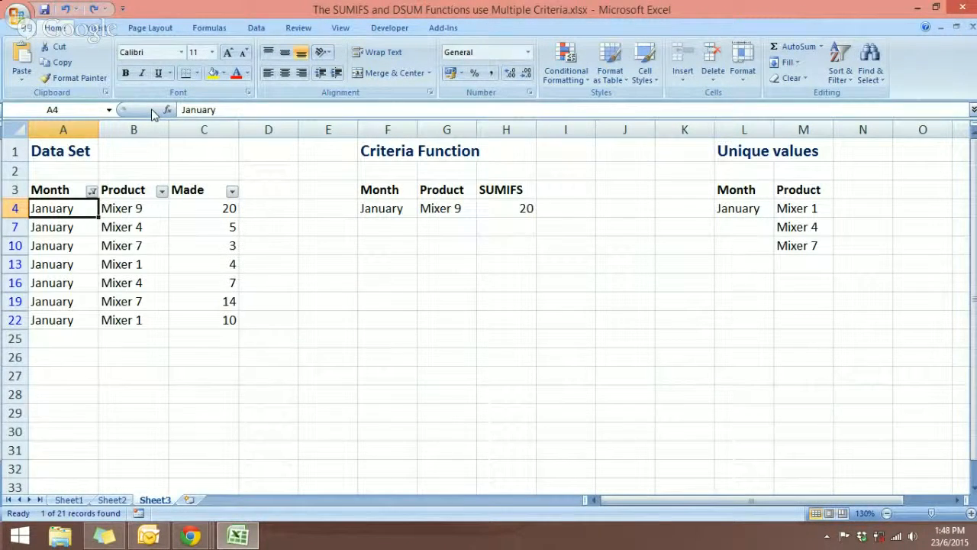
key(ctrl+z)
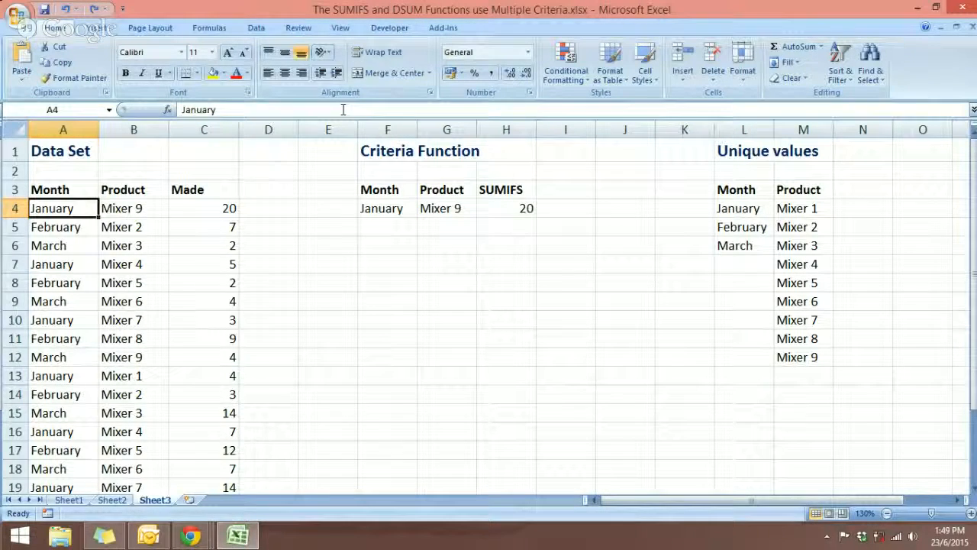
- Set the month criterion in cell F4 to March
click(388, 210)
key(BackSpace)
text(M)
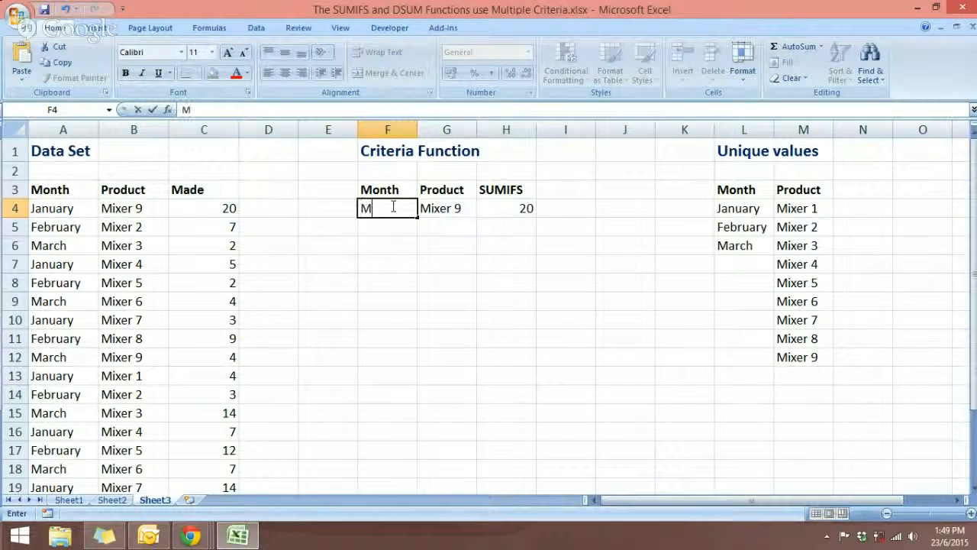
text(arch)
key(Tab)
- Set the product criterion in cell G4 to Mixer 6, with a space before the number
text(Mi)
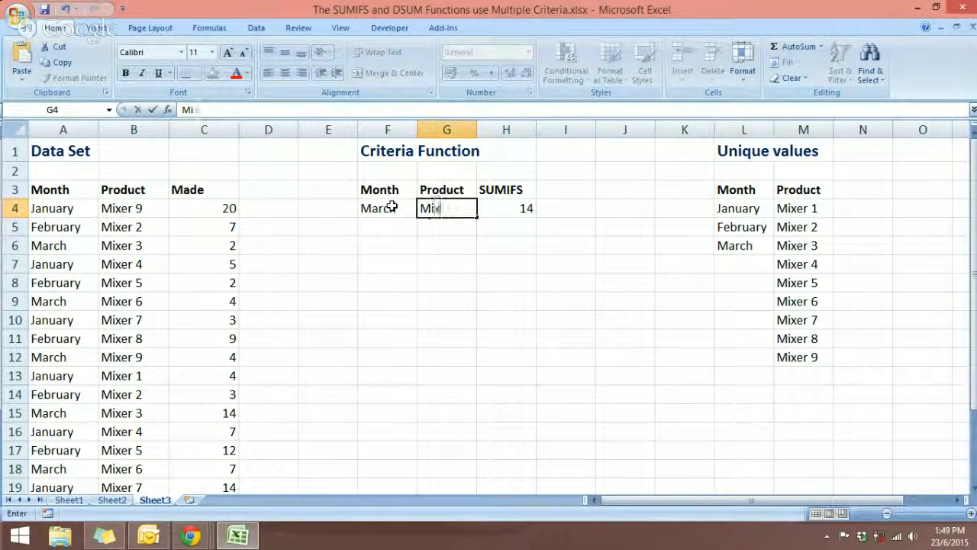
text(xer6)
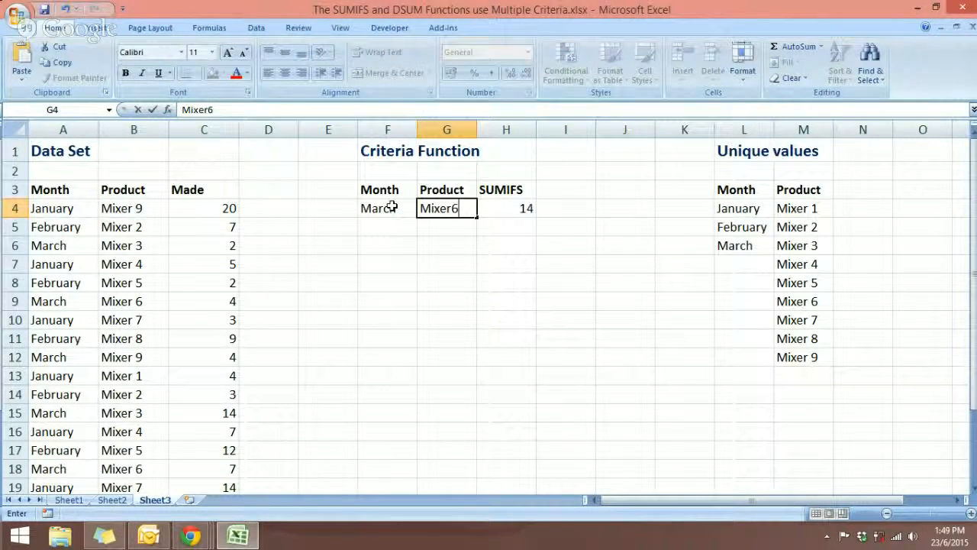
key(Return)
key(Up)
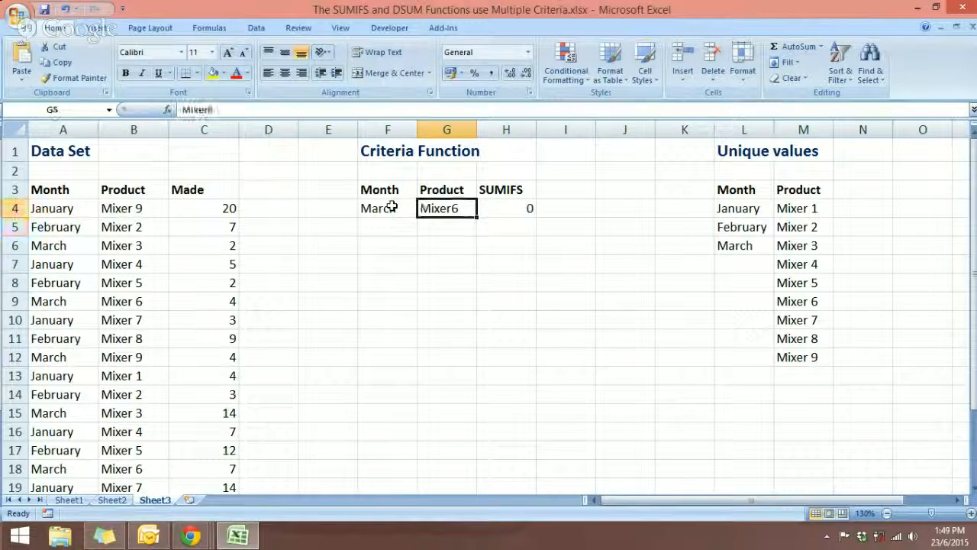
key(BackSpace)
text(Mixe)
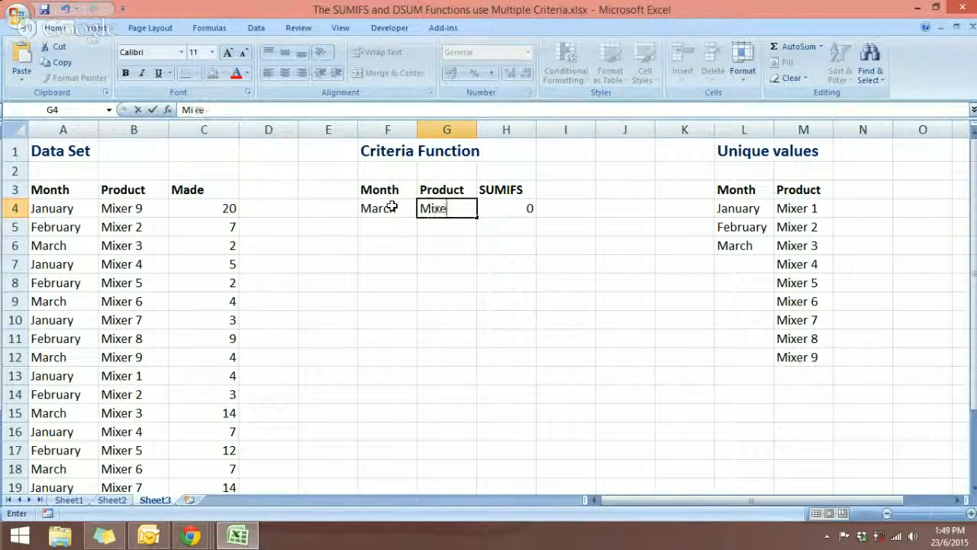
text(r ^)
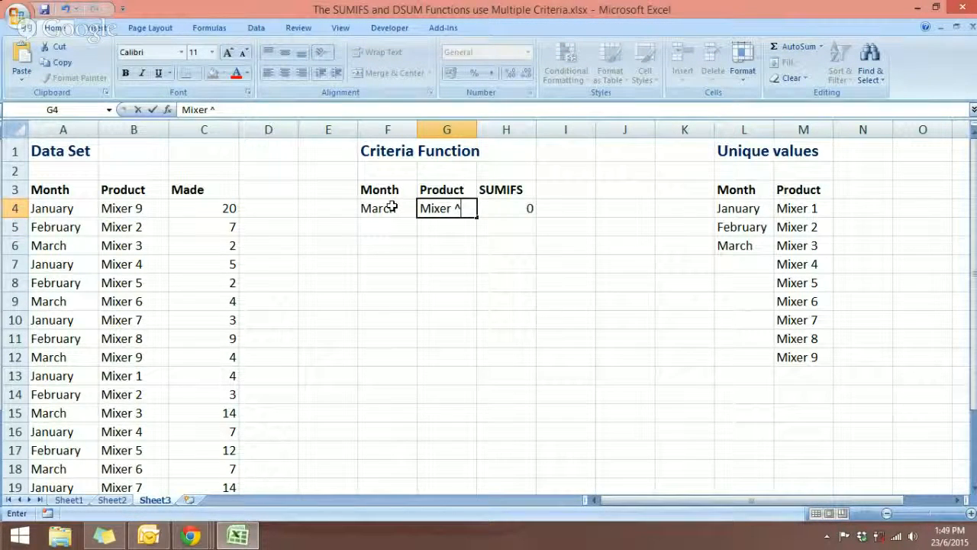
key(BackSpace)
text(6)
key(Return)
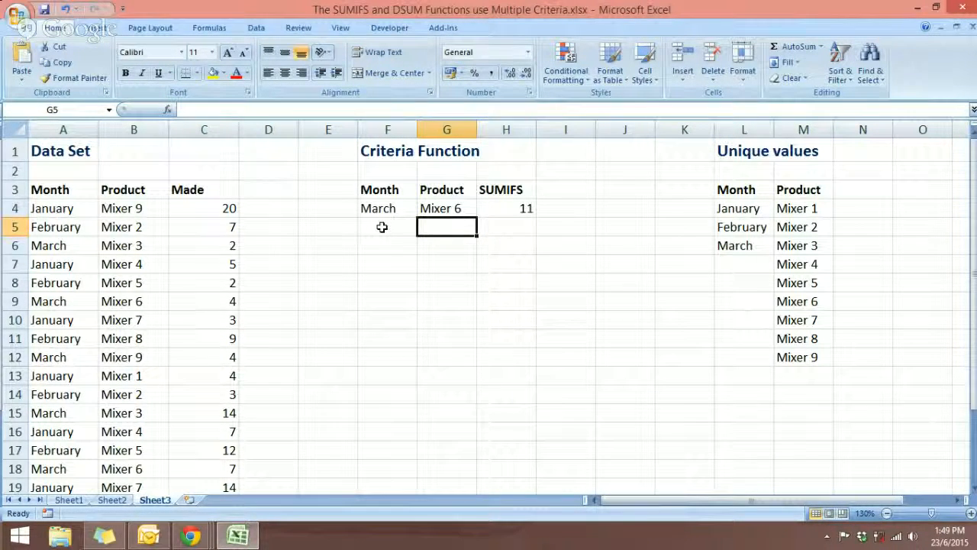
- Switch to Sheet2 and examine the database, its headings in A8:C8 and the criteria heading in A3
click(112, 499)
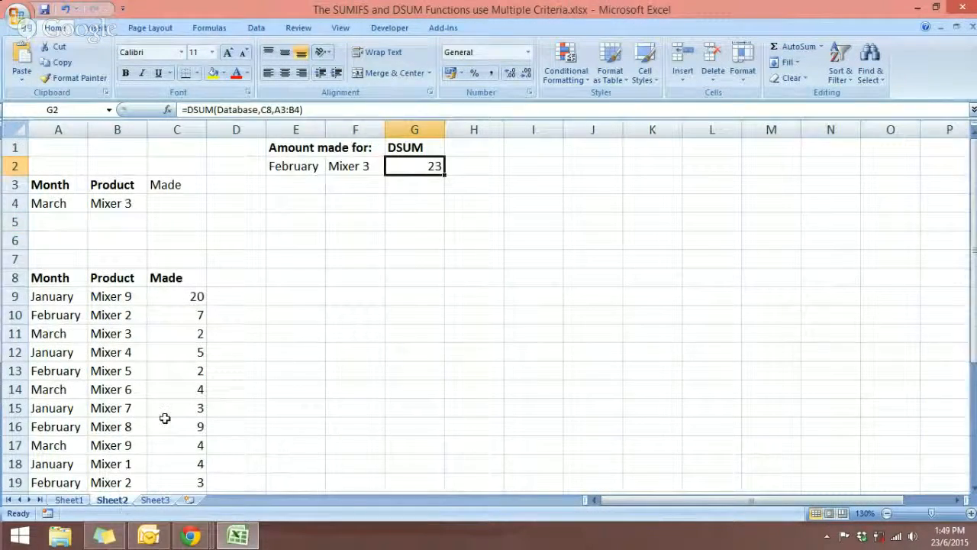
scroll(218, 290, down, 2)
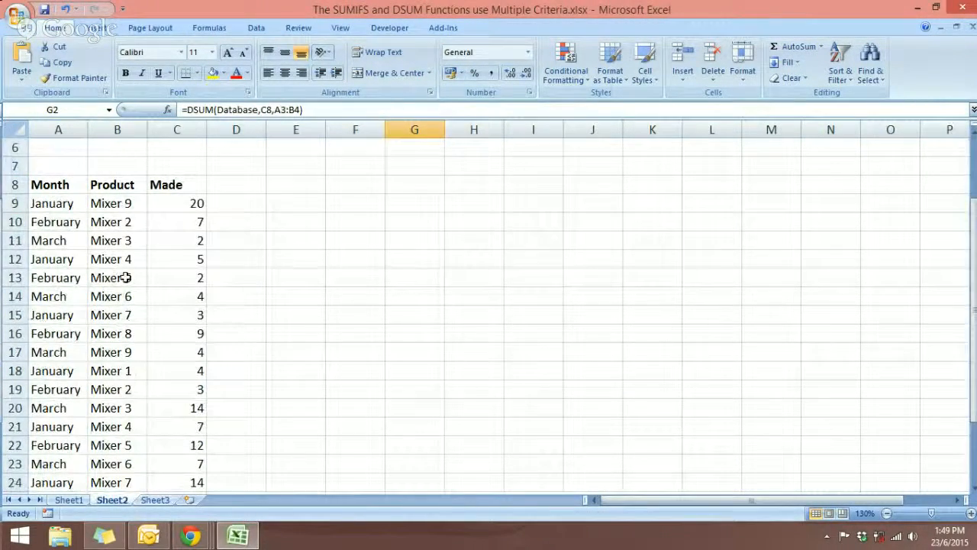
scroll(126, 277, up, 2)
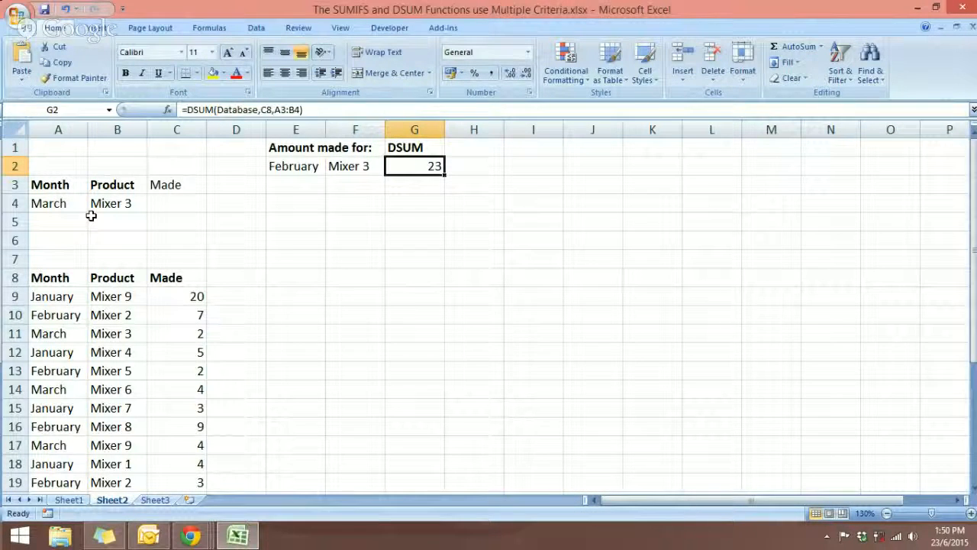
drag(39, 277, 157, 273)
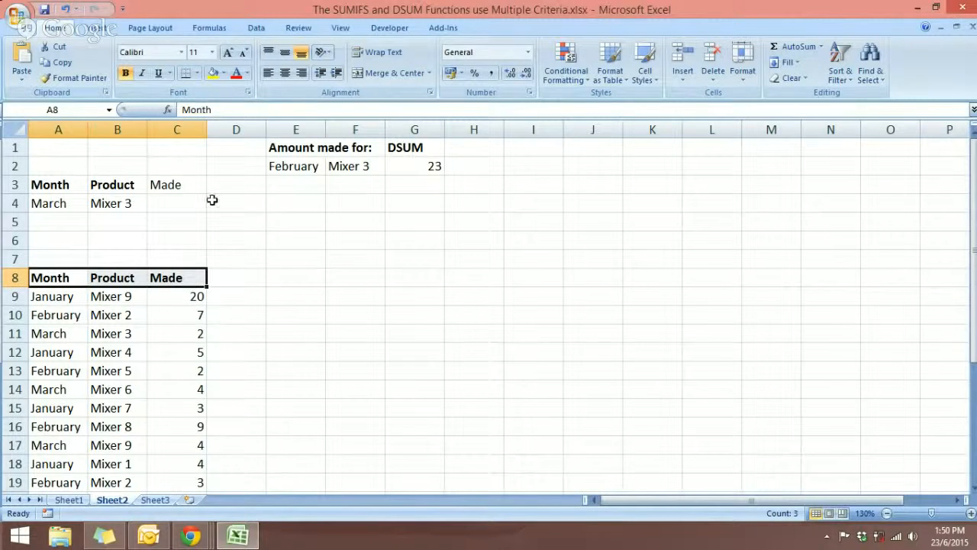
click(72, 225)
click(62, 184)
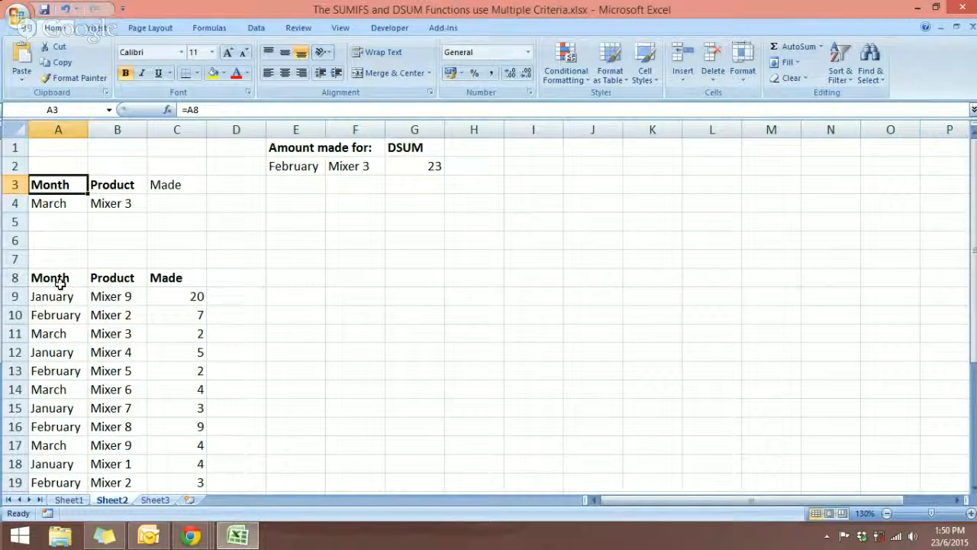
- Re-enter the criteria heading in B3 as the formula =B8, linking it to the database's Product heading
click(119, 187)
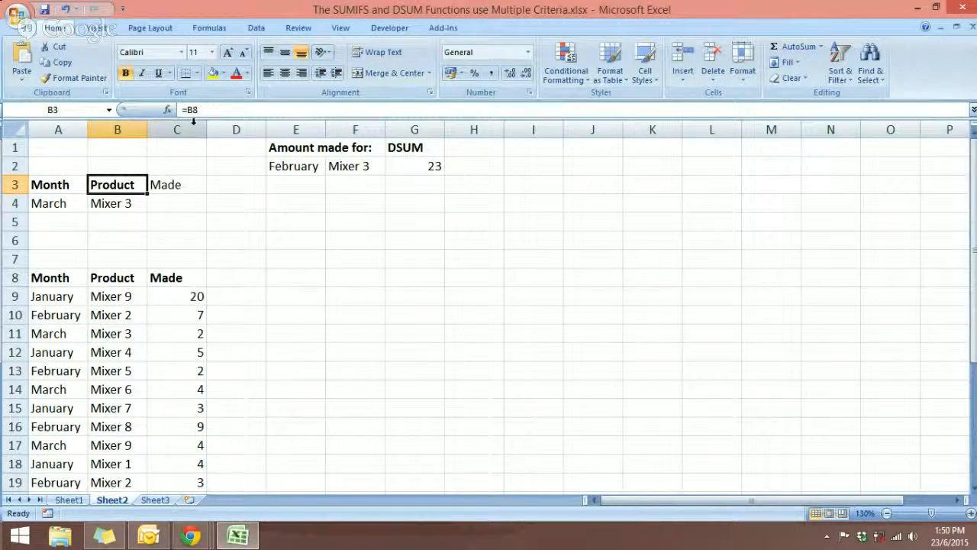
text(=)
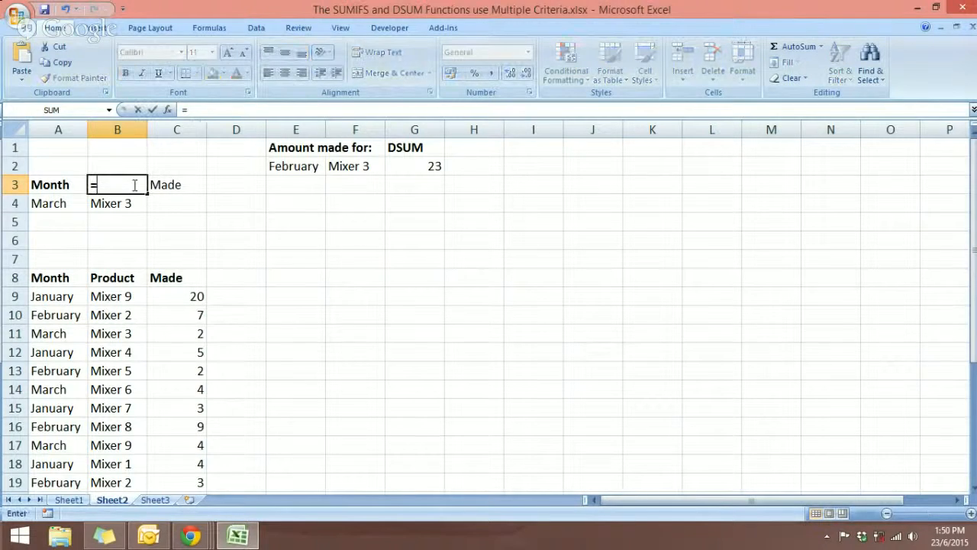
click(112, 280)
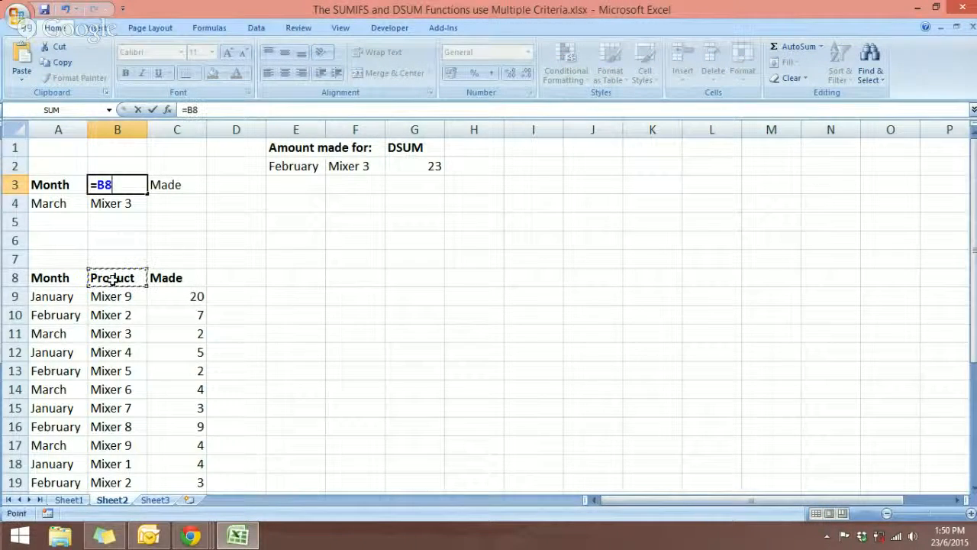
key(Return)
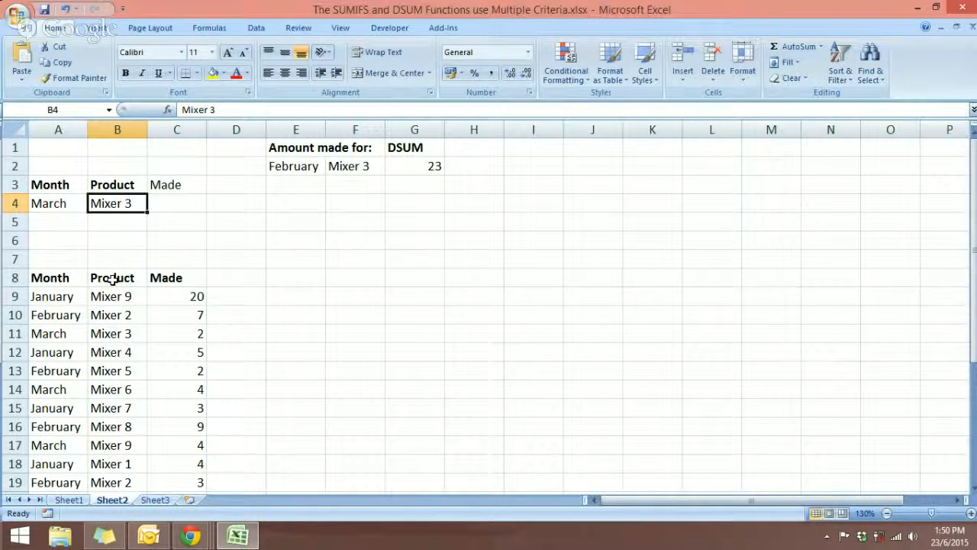
- Examine the arguments of the DSUM formula in G2 and the data they refer to, and leave the formula
double_click(420, 166)
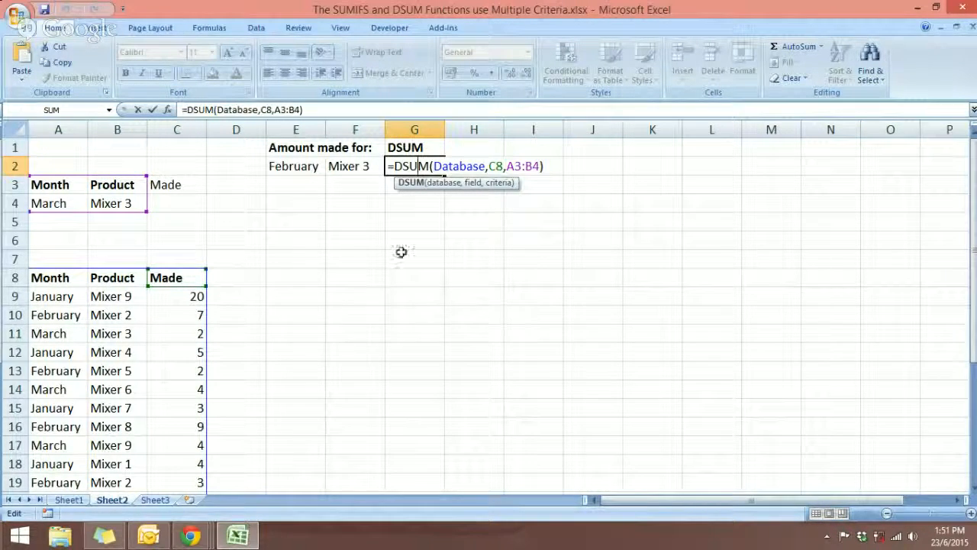
scroll(277, 283, down, 2)
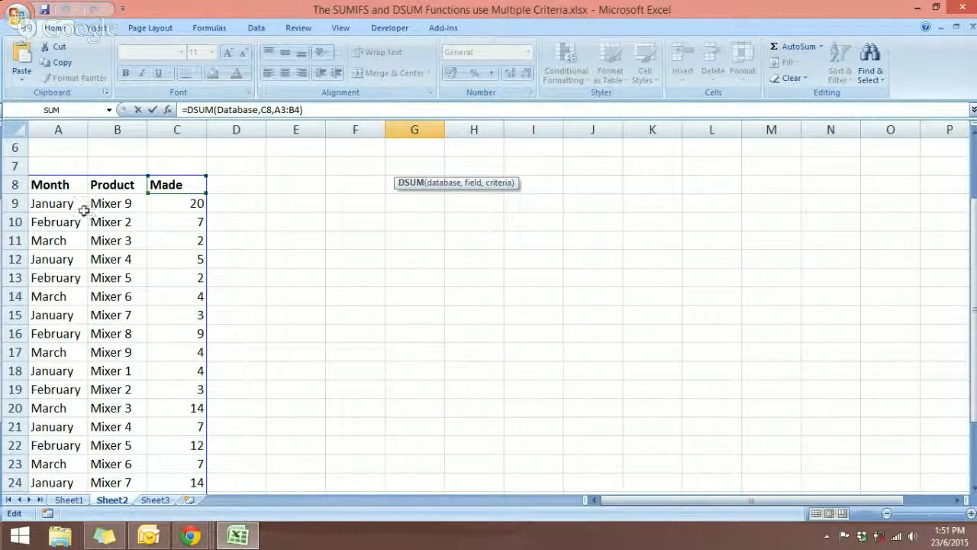
click(108, 111)
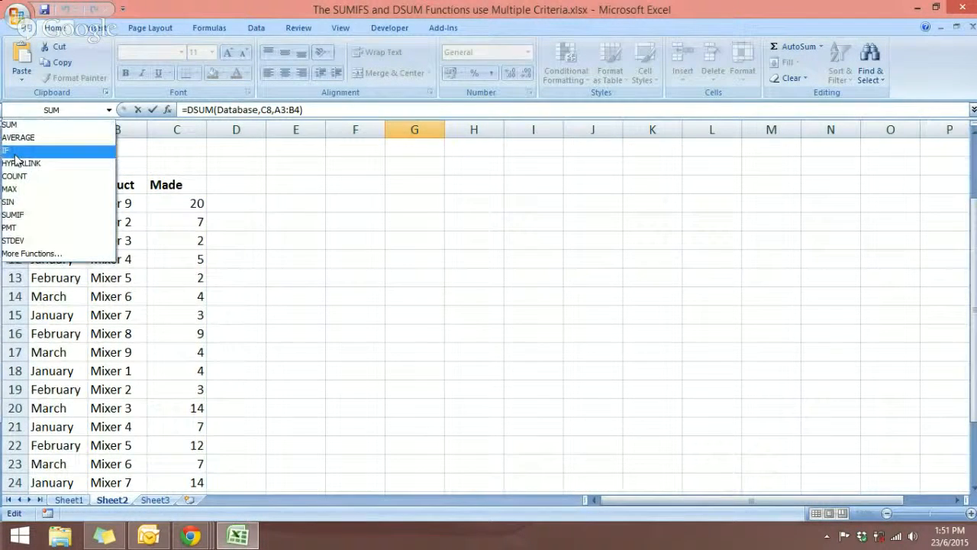
click(287, 193)
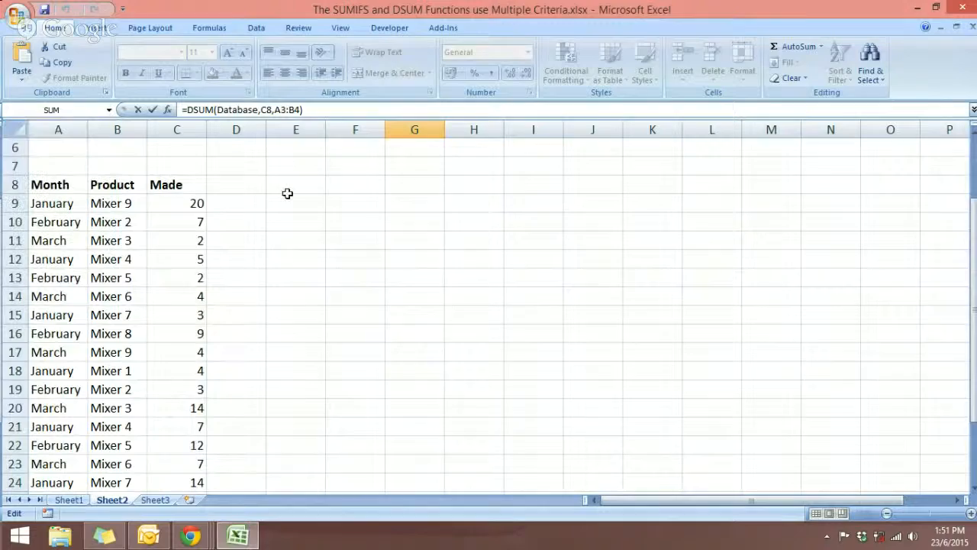
click(308, 243)
- Go to the named range Database to inspect the cells it covers
scroll(328, 253, up, 2)
click(108, 110)
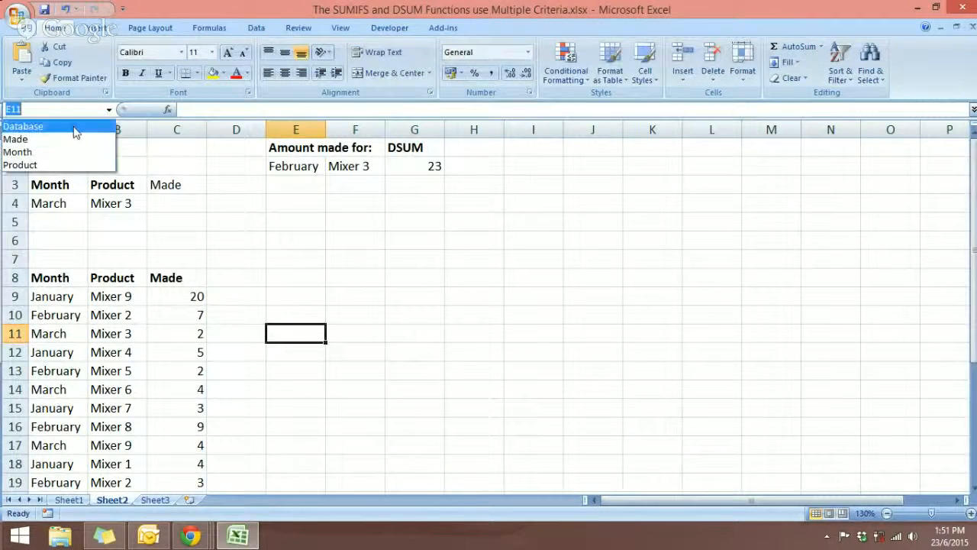
click(39, 129)
scroll(191, 257, up, 3)
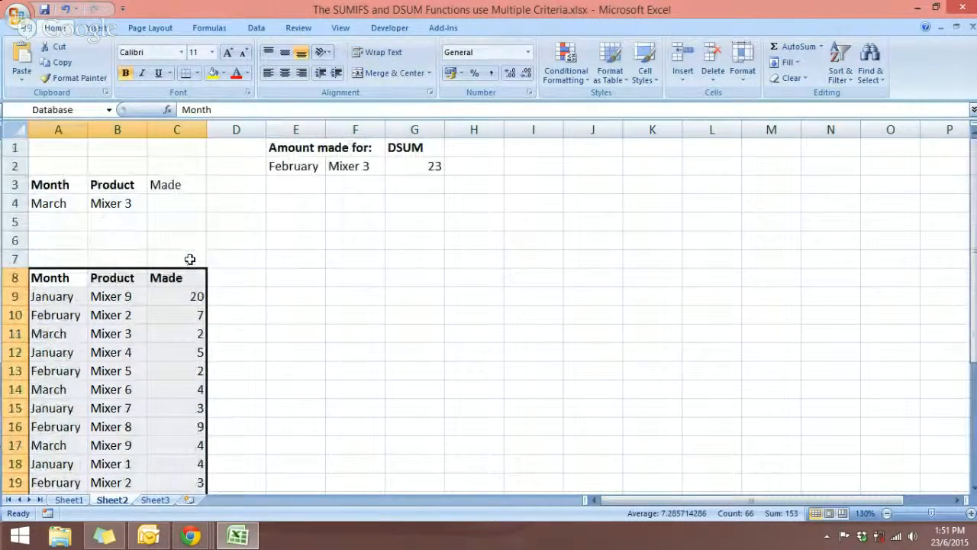
- Select the heading cells A8:C8 and compare them with the full extent of the named range Database
drag(39, 277, 178, 278)
click(108, 110)
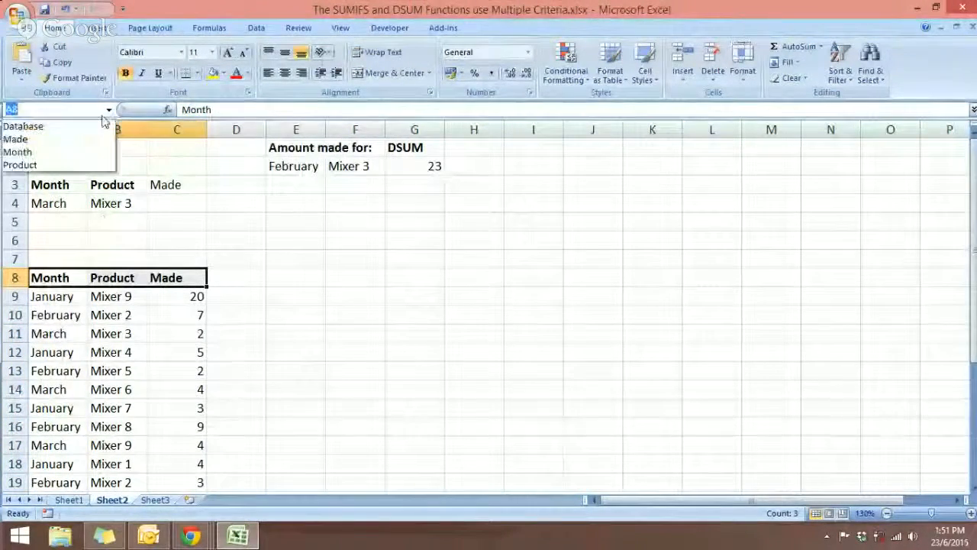
click(87, 127)
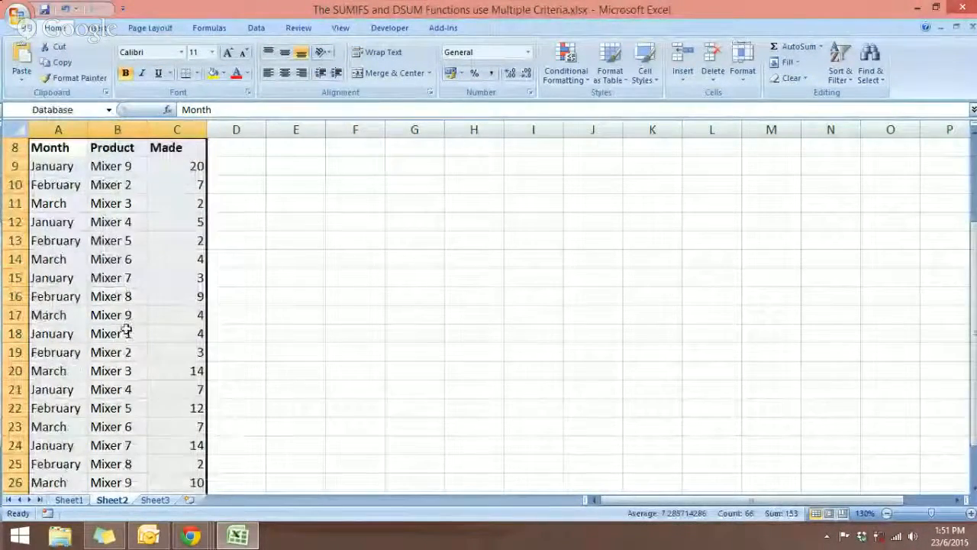
scroll(128, 328, up, 3)
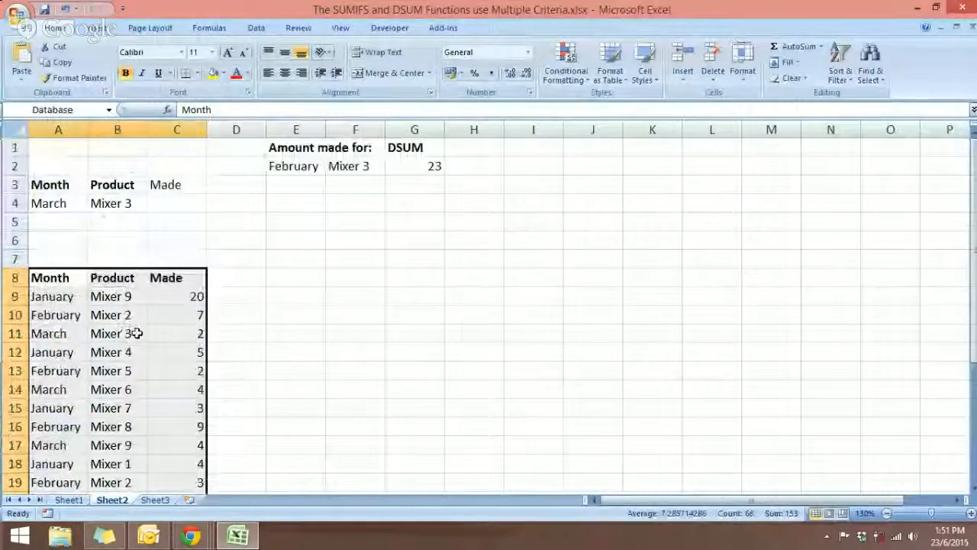
- Go to the named range Made to inspect where it lies in the workbook
click(109, 110)
click(64, 146)
scroll(196, 244, up, 1)
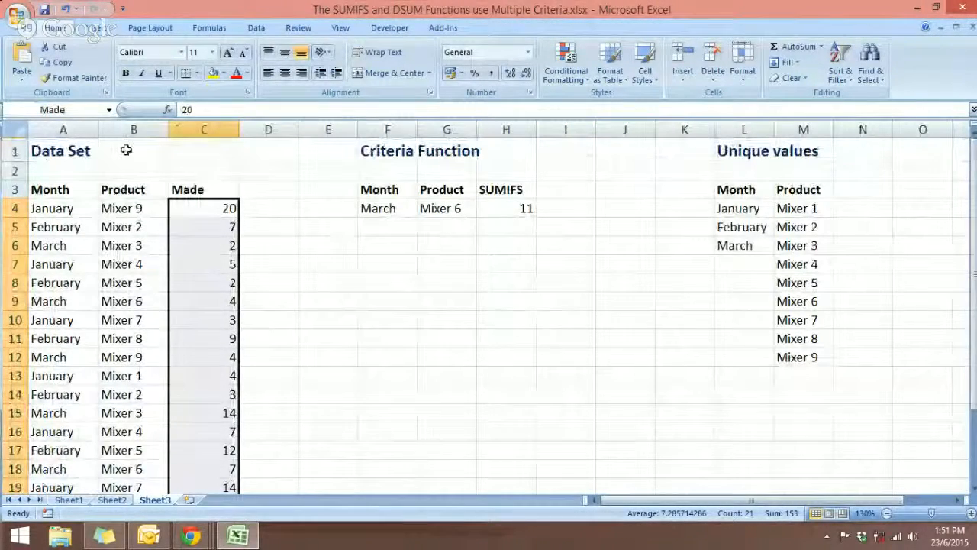
- Return to Sheet2, check its list of named ranges and open the DSUM formula in G2 for review
click(111, 499)
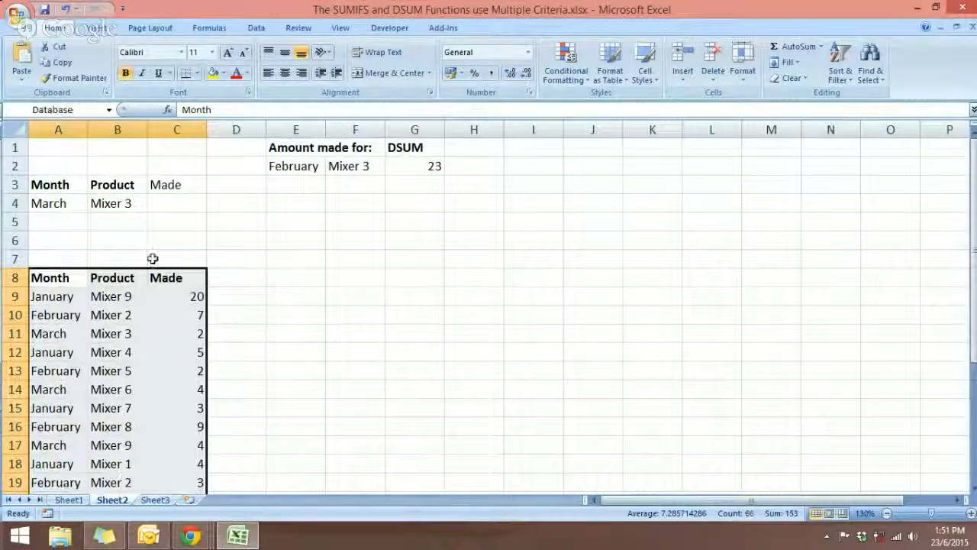
click(109, 110)
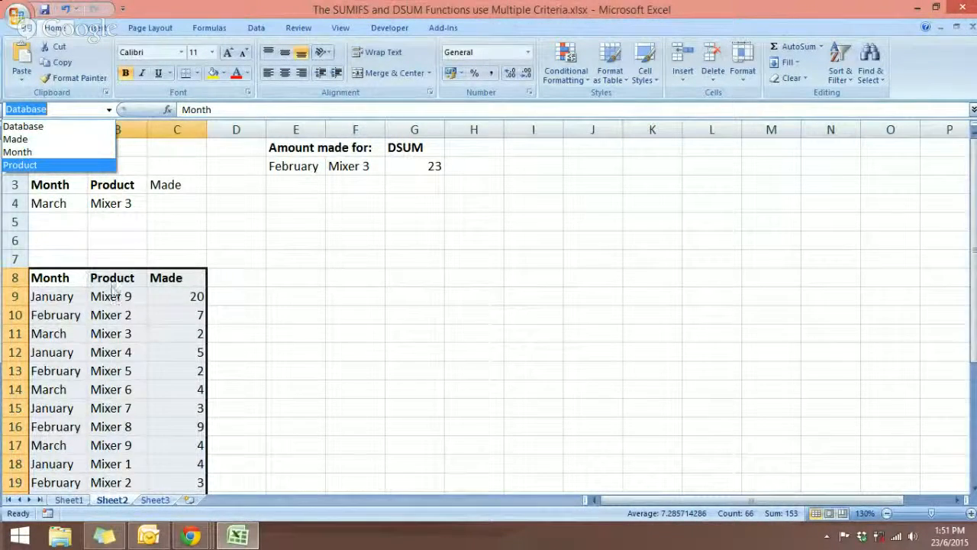
key(Escape)
double_click(421, 165)
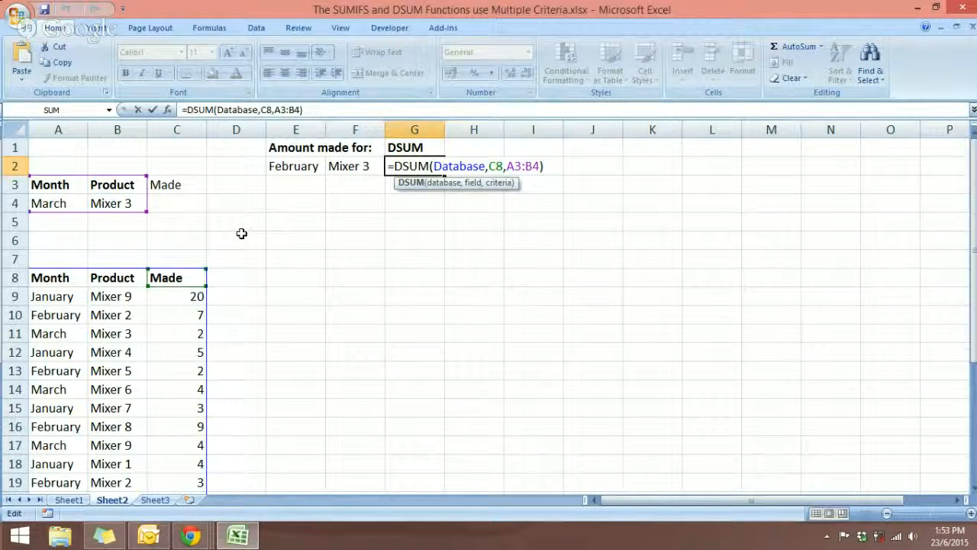
- Leave the DSUM formula in G2 unchanged and set the product in F2 to Mixer 2
click(356, 261)
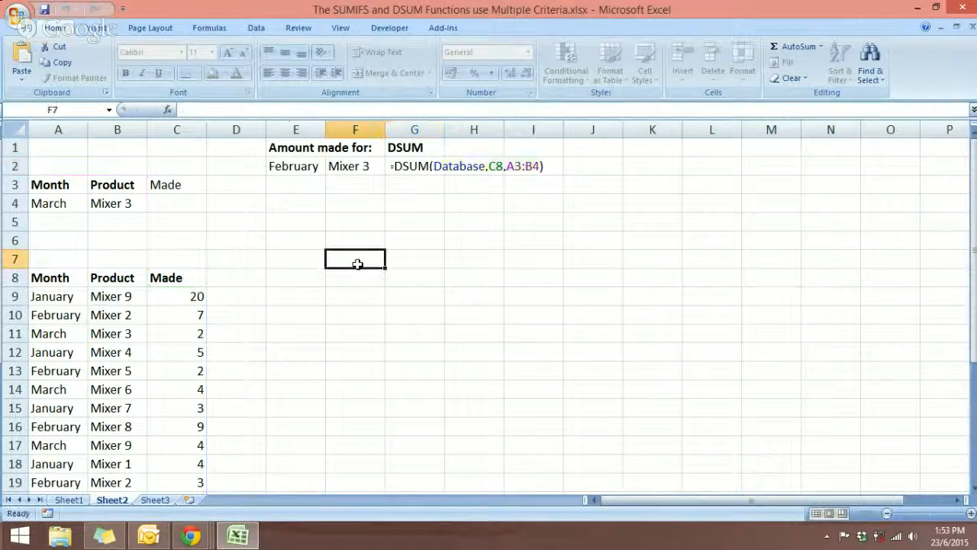
click(422, 165)
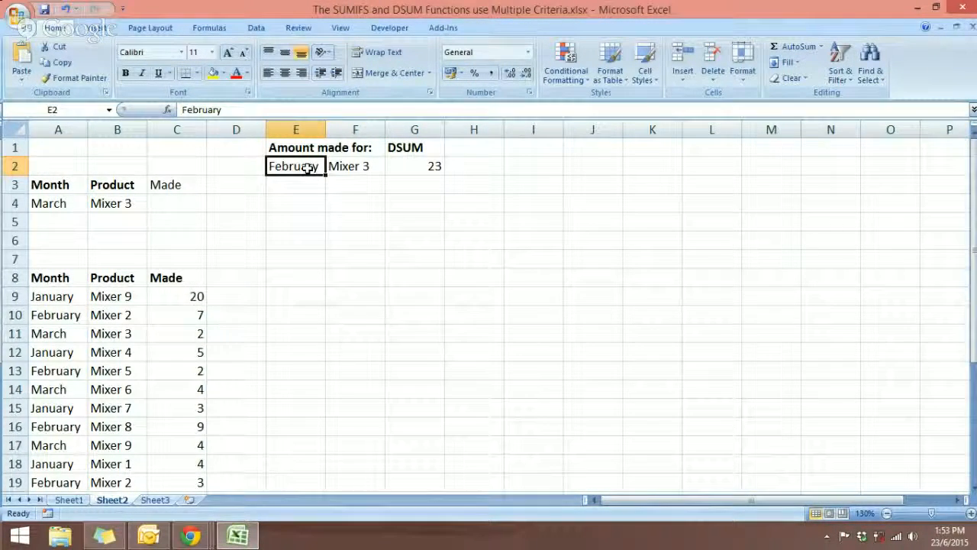
key(Right)
text(Mixer)
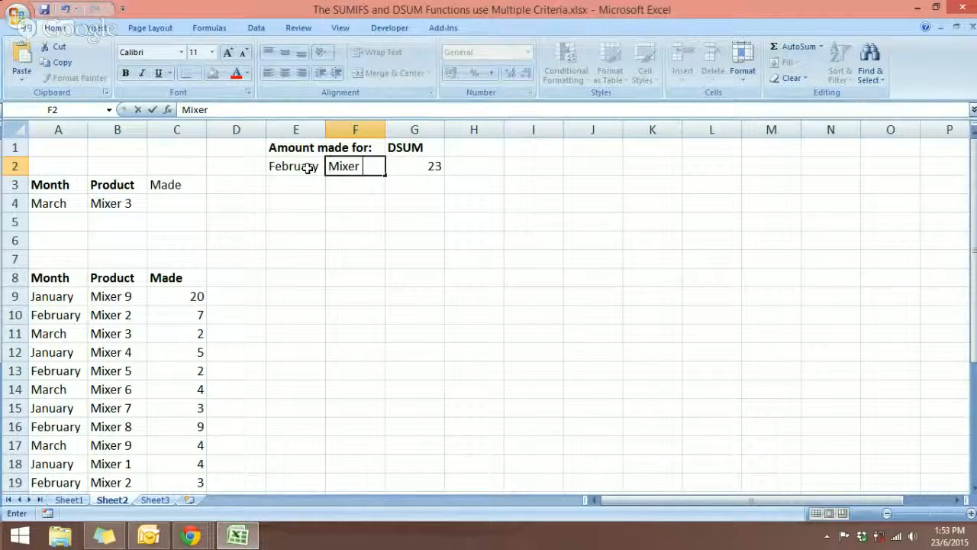
key(Return)
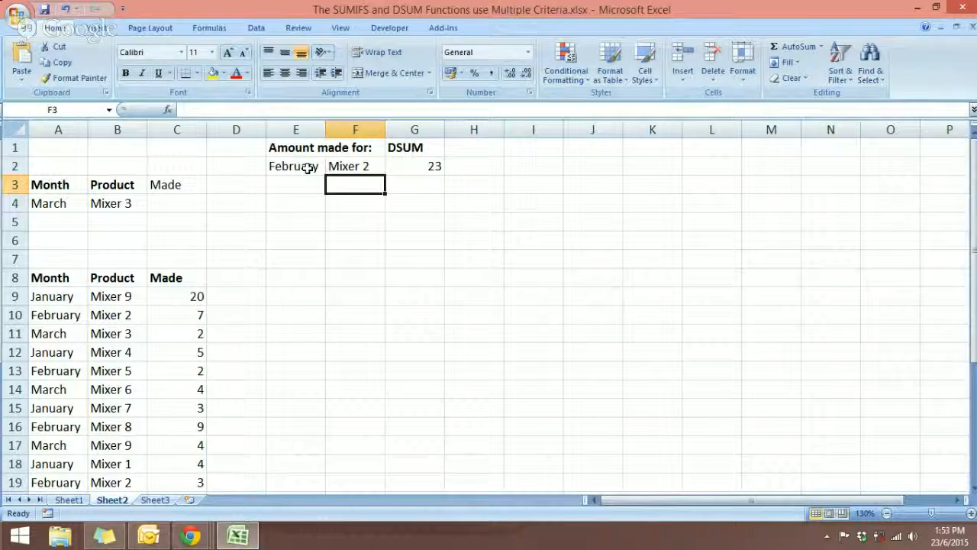
- Compare the entries in E2:F2 with the criteria range A3:B4 used by the DSUM formula in G2
drag(283, 163, 345, 166)
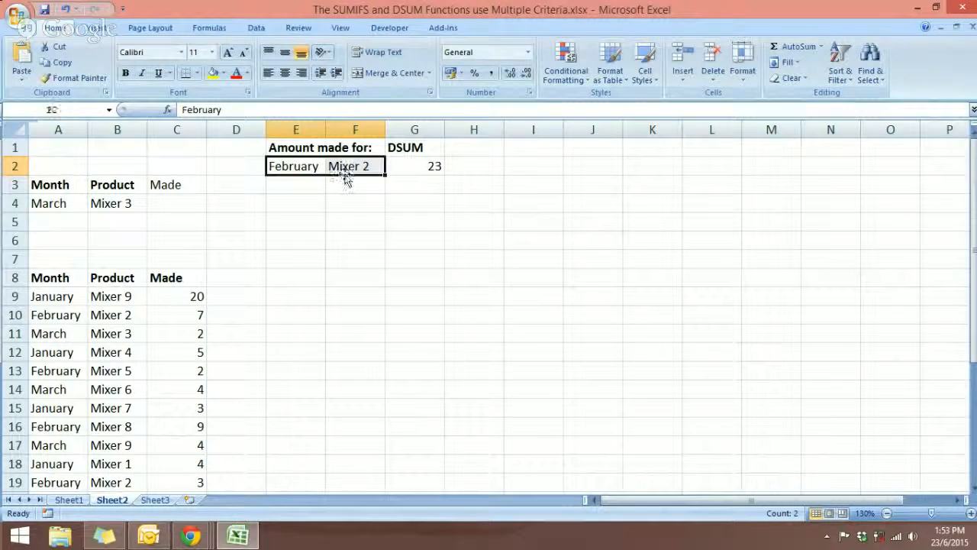
click(427, 166)
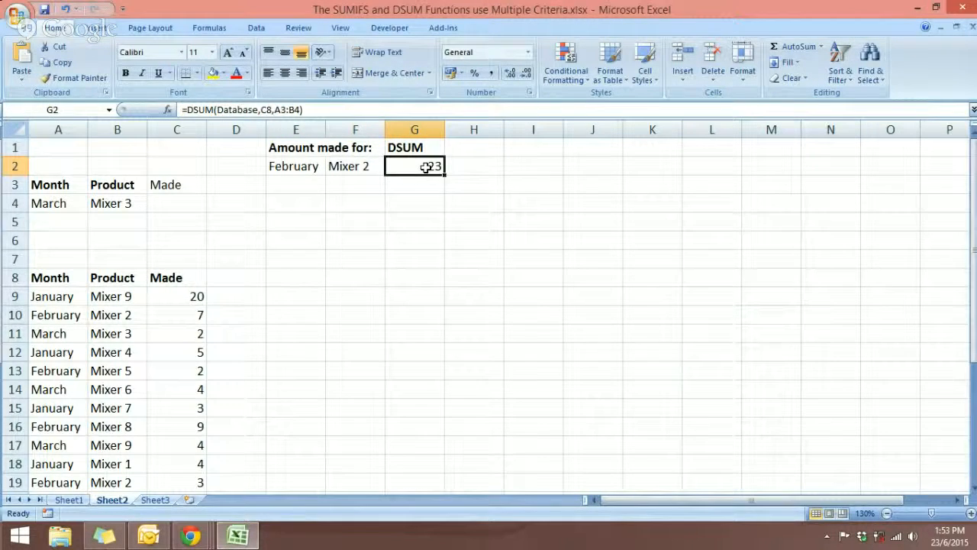
double_click(426, 167)
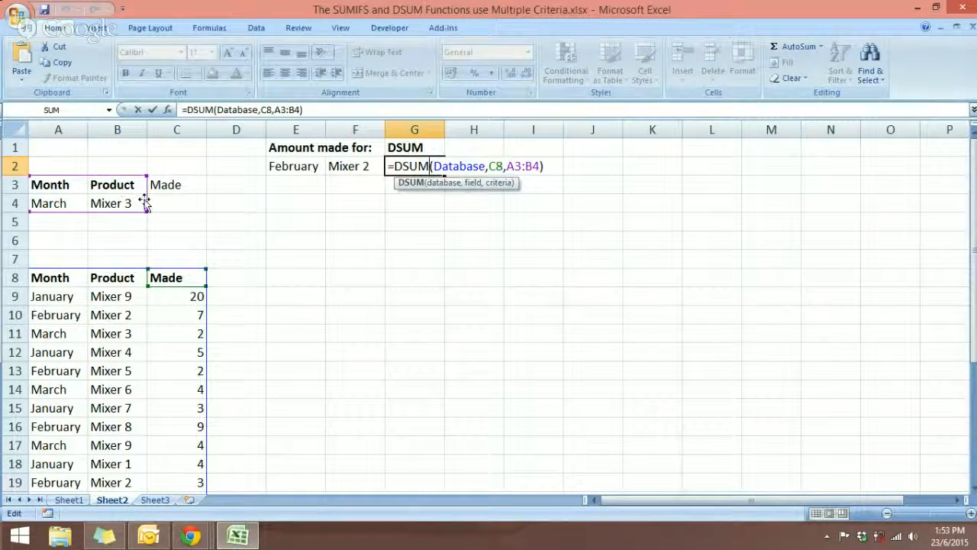
click(313, 207)
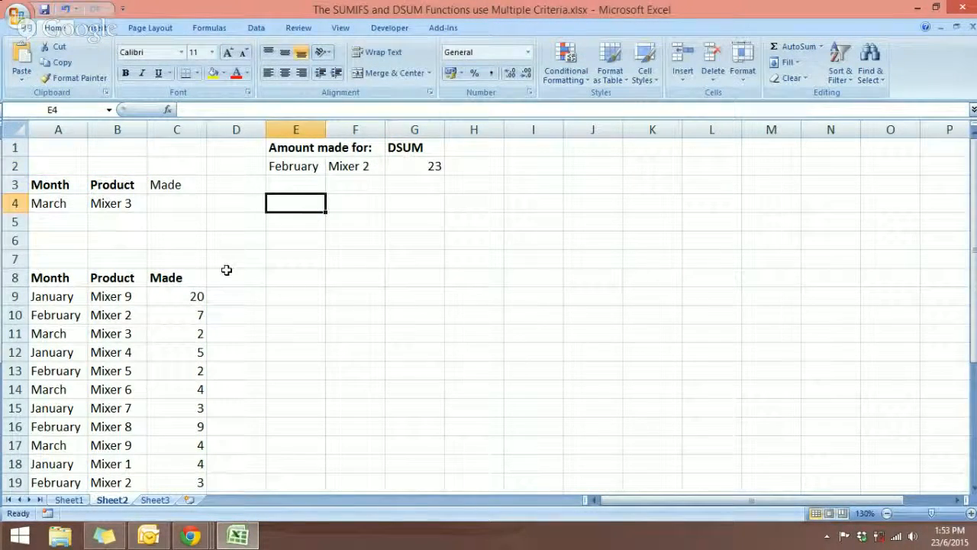
- Copy February from E2 into criteria cell A4 and Mixer 2 from F2 into criteria cell B4
click(55, 206)
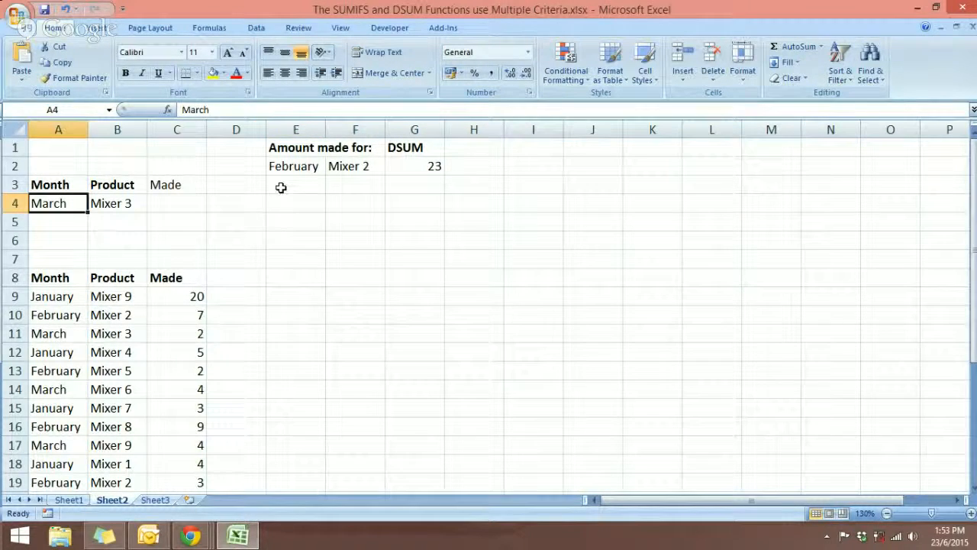
click(289, 165)
key(ctrl+c)
click(60, 207)
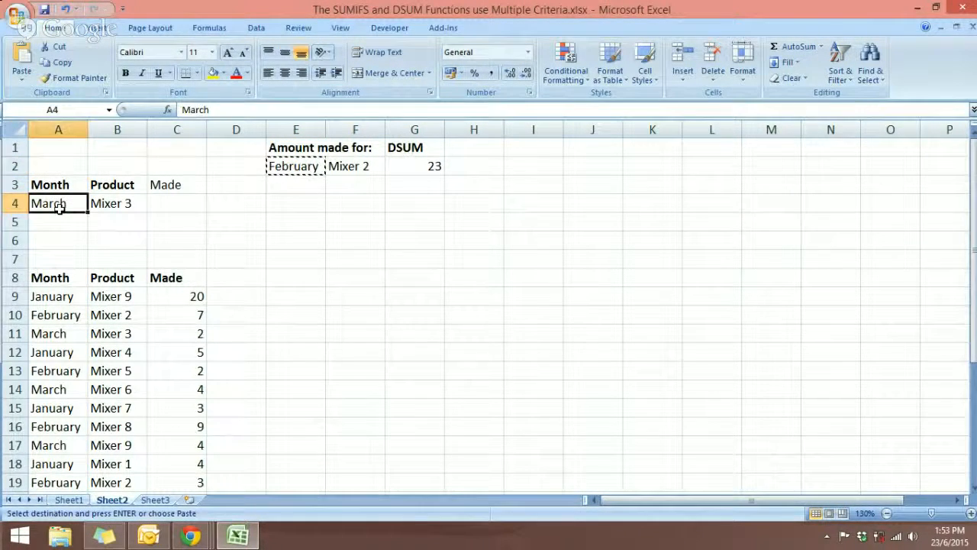
key(ctrl+v)
click(347, 170)
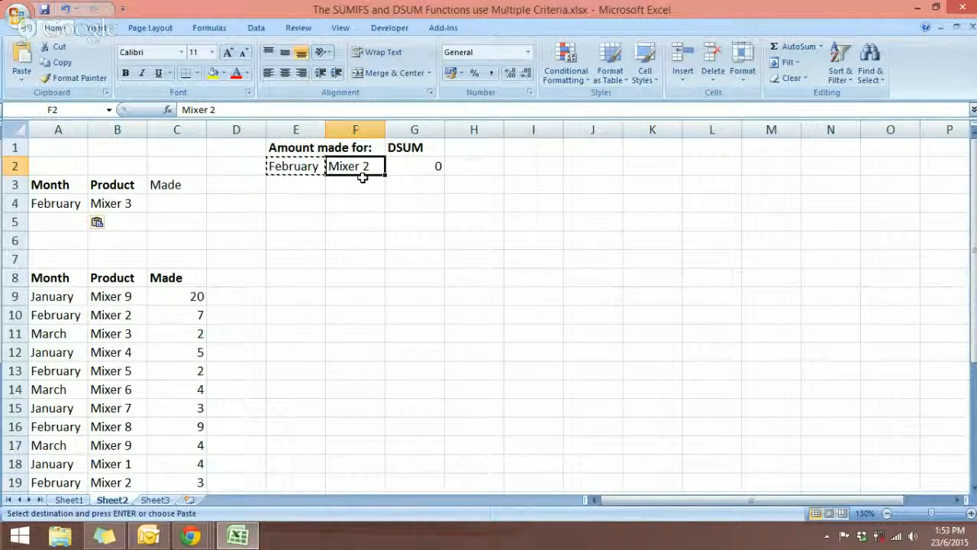
key(ctrl+c)
click(117, 205)
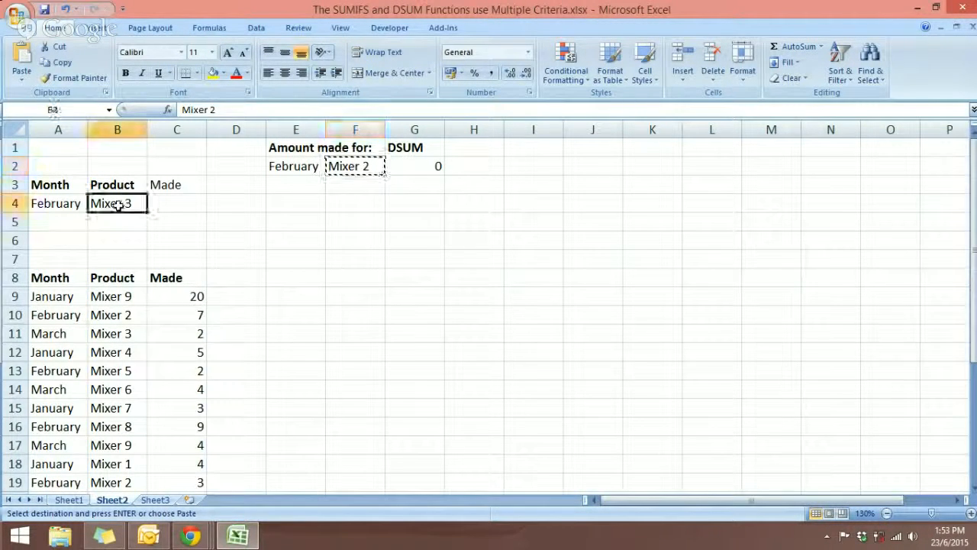
key(ctrl+v)
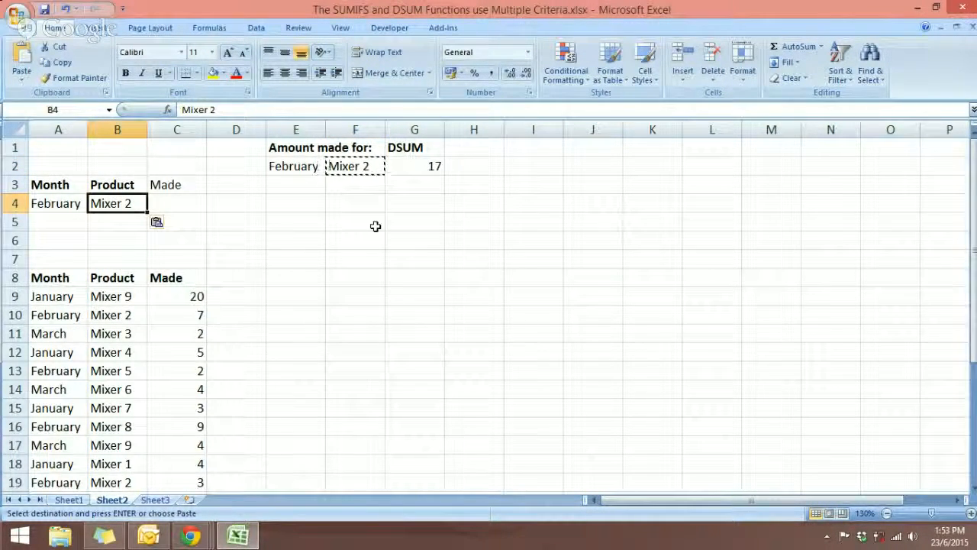
click(374, 224)
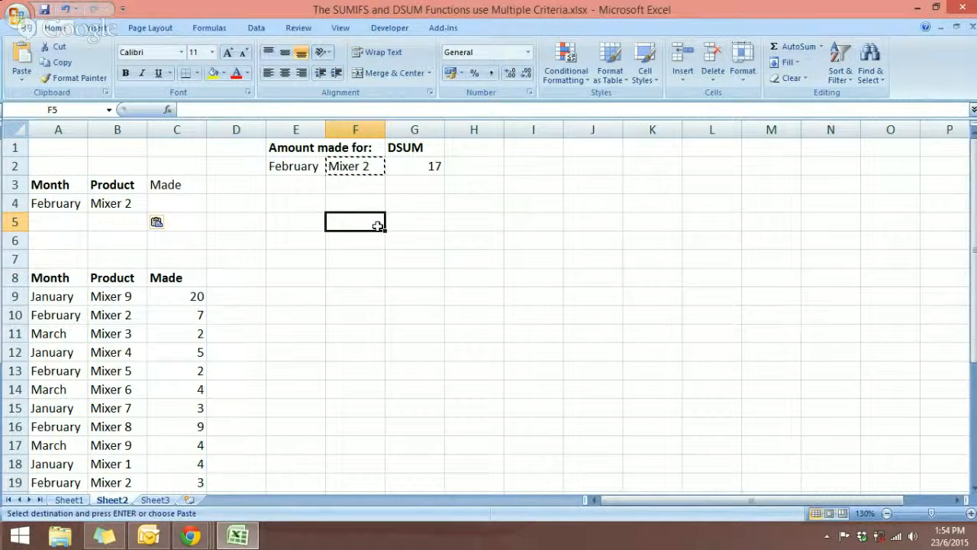
double_click(377, 226)
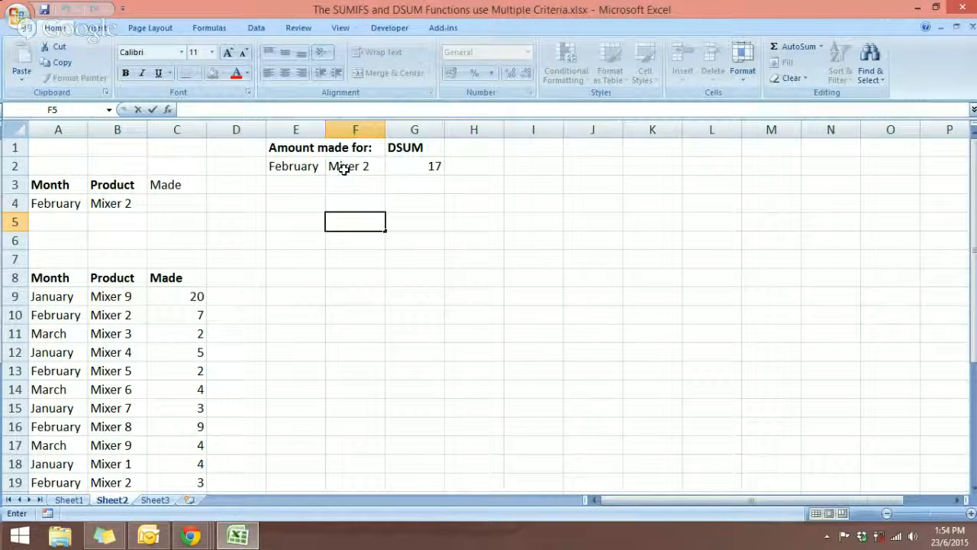
- Filter the data list headed in row 8 by the value of cell A9, January
click(69, 296)
right_click(69, 297)
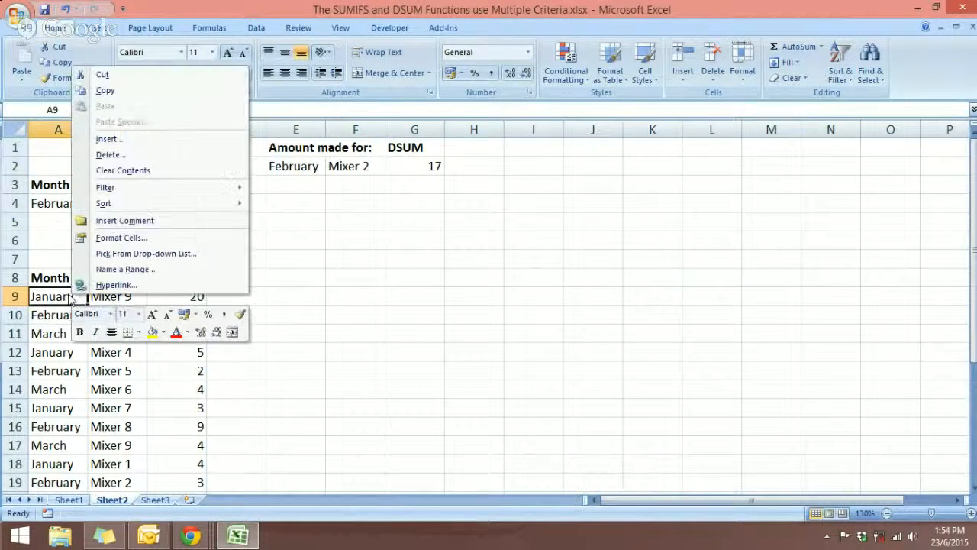
mouse_move(107, 188)
click(277, 205)
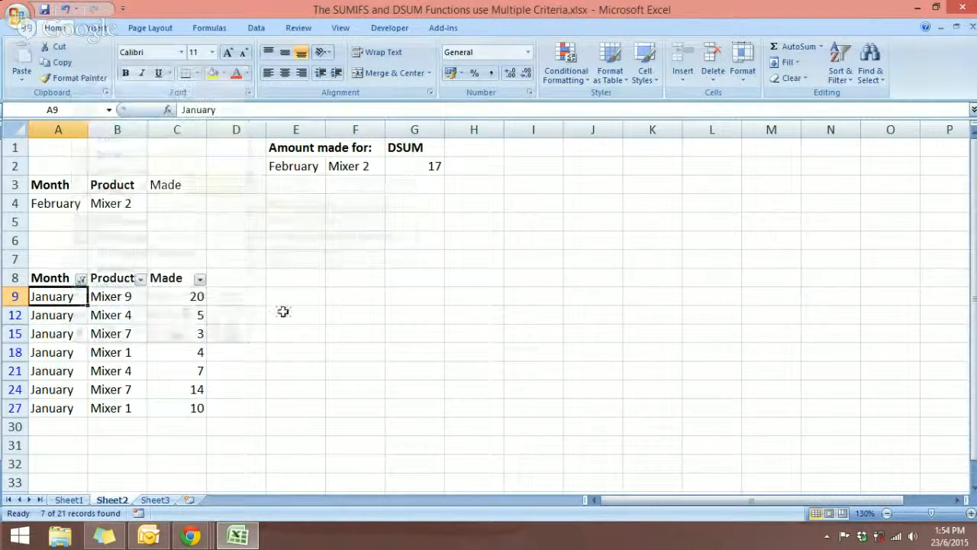
- Change the Month filter of the data list to show only February
click(81, 278)
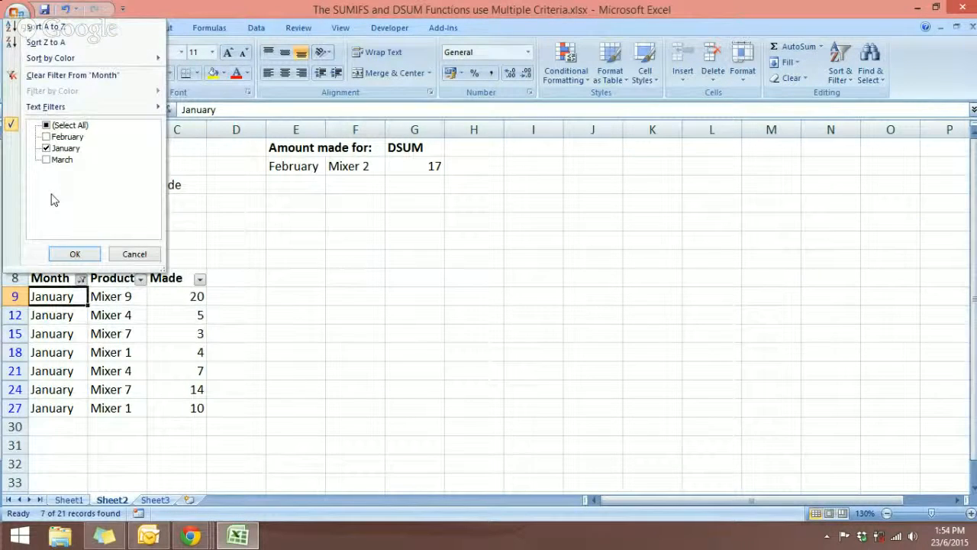
click(46, 137)
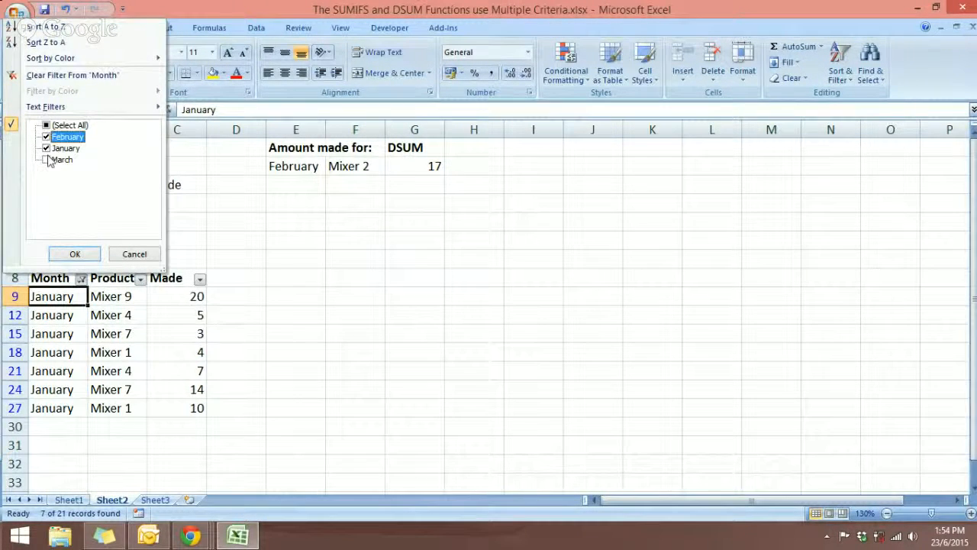
click(46, 148)
click(45, 159)
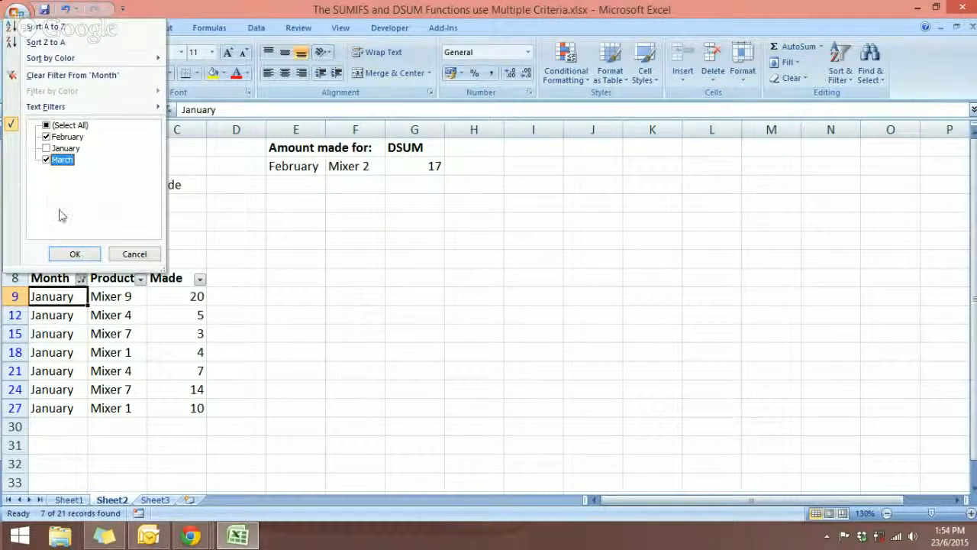
click(46, 160)
click(69, 253)
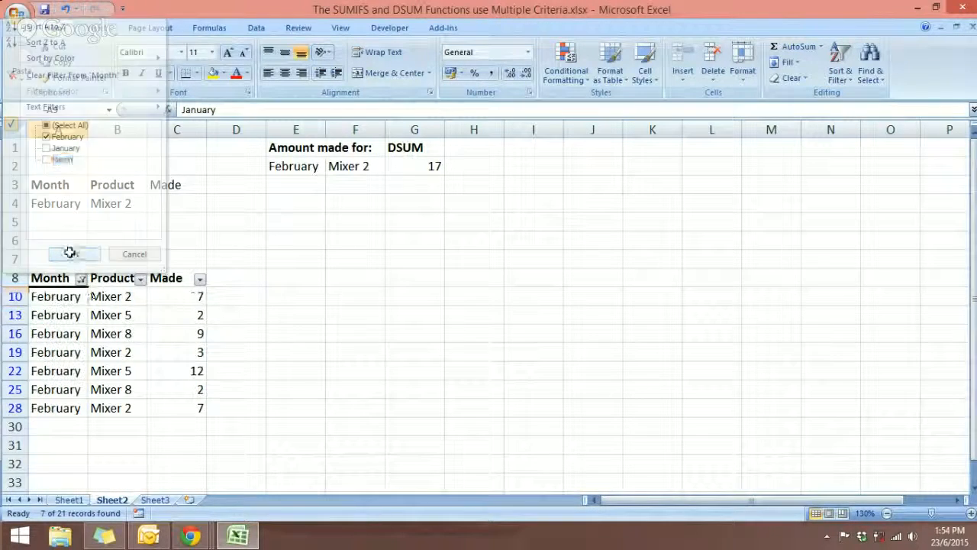
- Filter the Product column of the data list to show only Mixer 2
click(141, 278)
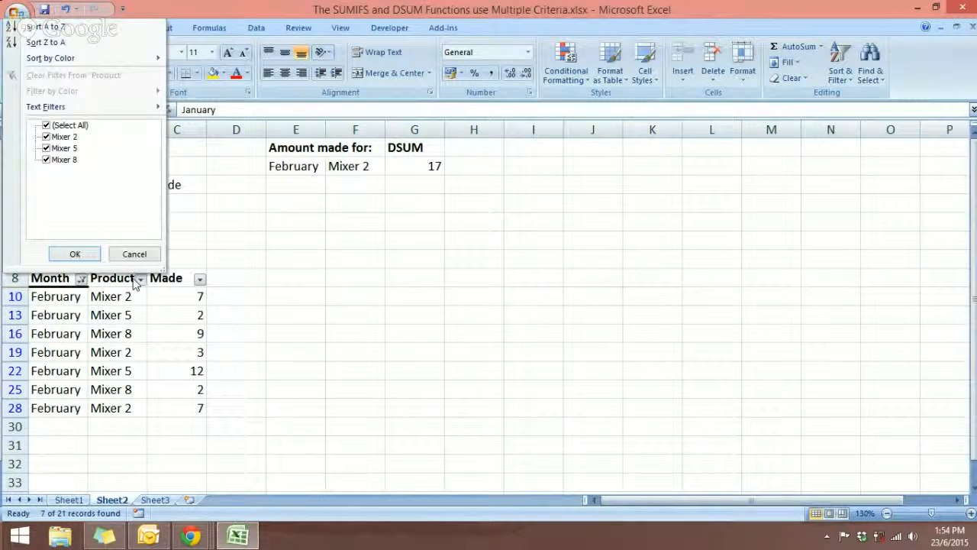
click(46, 148)
click(45, 160)
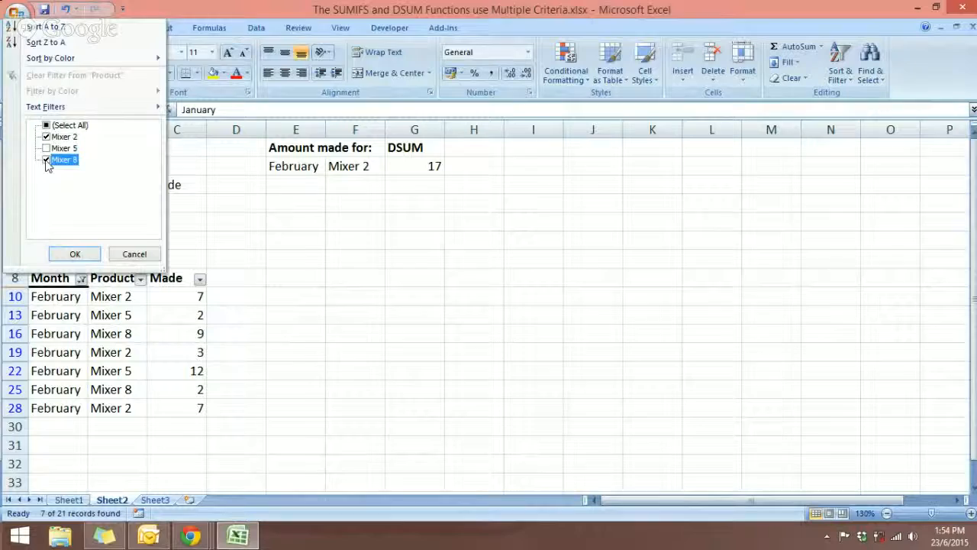
click(75, 253)
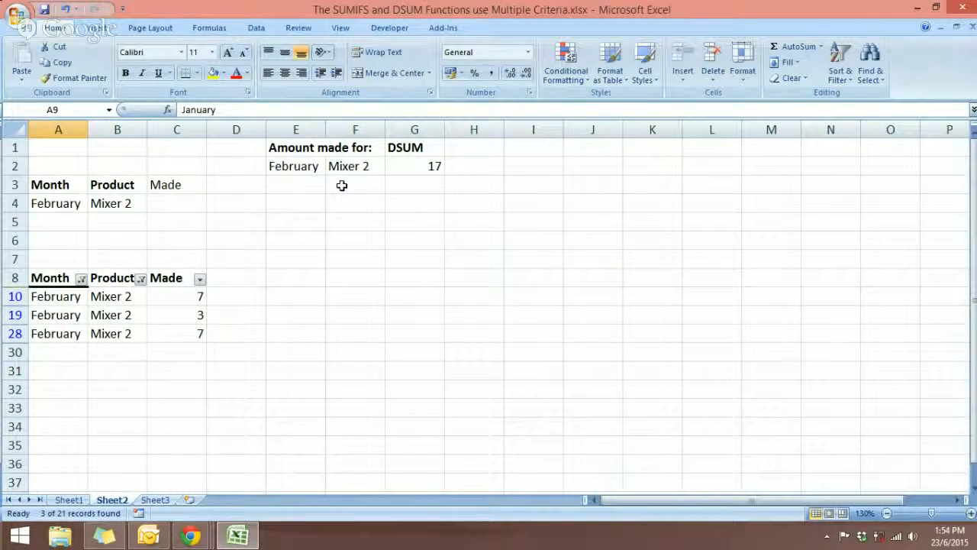
- Undo the Product and Month filters to restore the full unfiltered data list
key(ctrl+z)
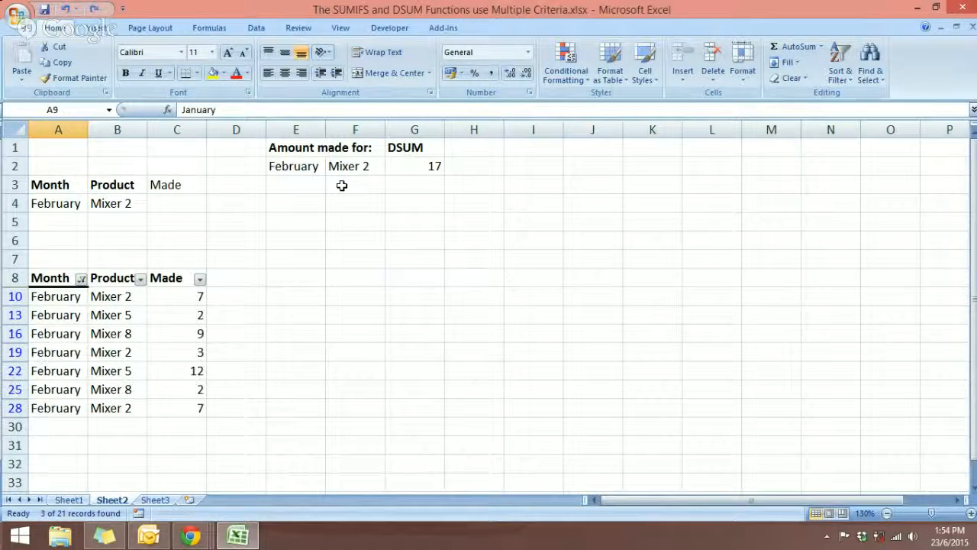
key(ctrl+z)
key(ctrl+z)
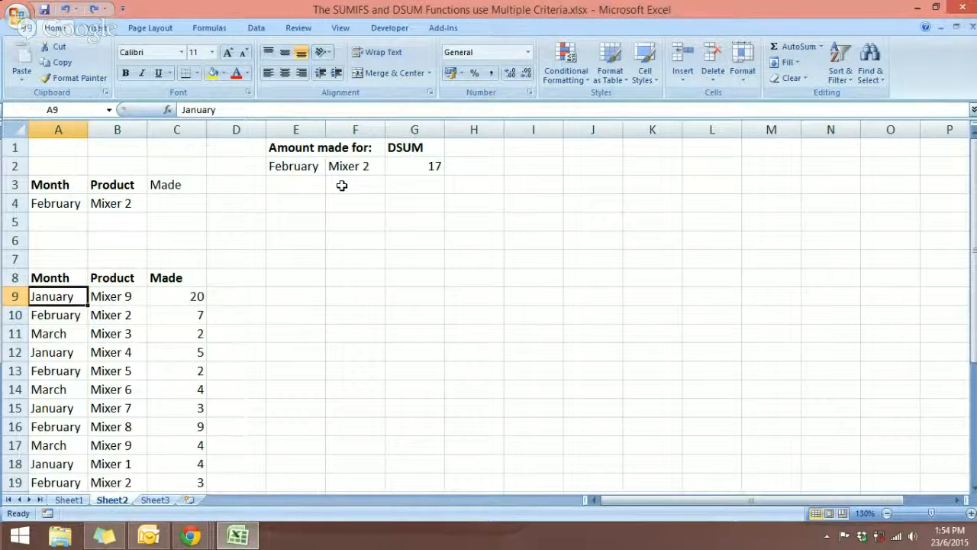
click(457, 319)
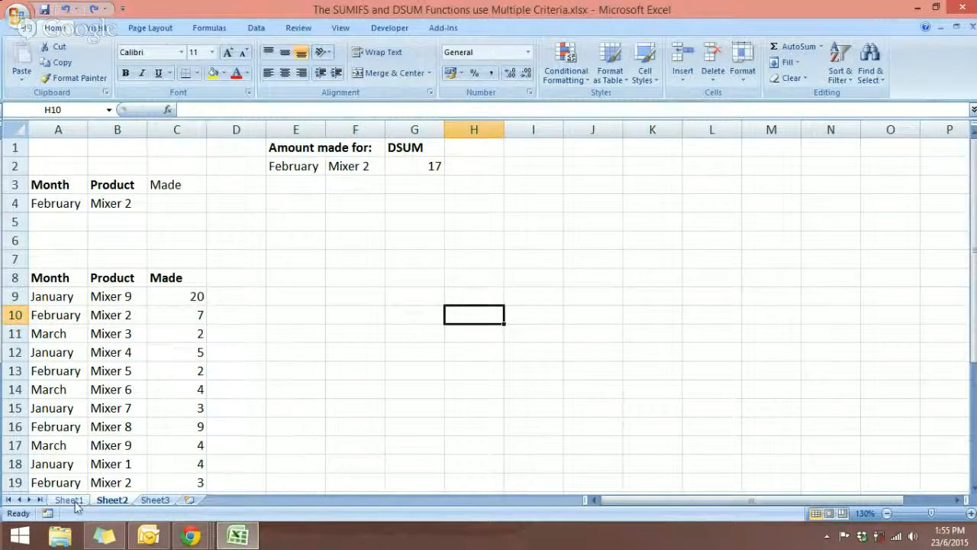
- On Sheet3, name the unique month cells L4:L6 Months
click(155, 502)
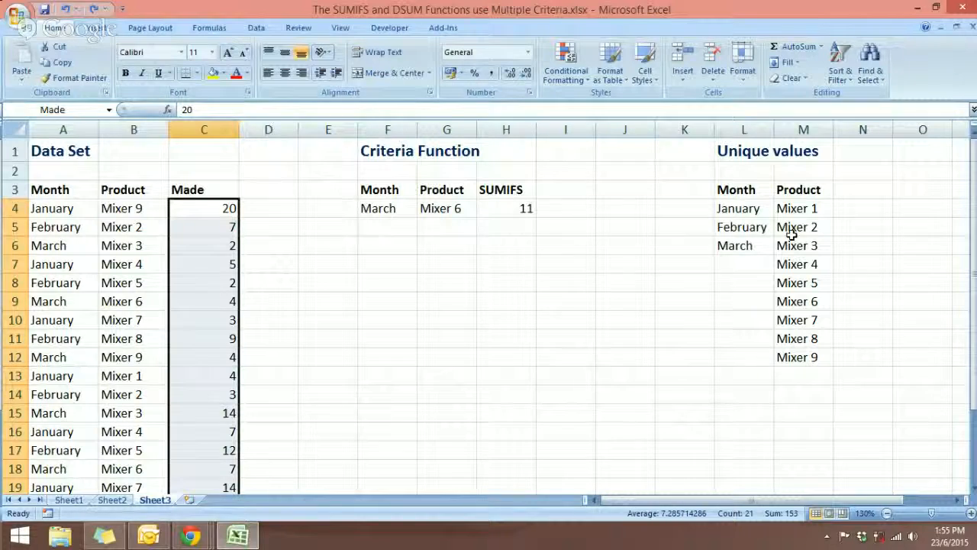
drag(738, 212, 733, 246)
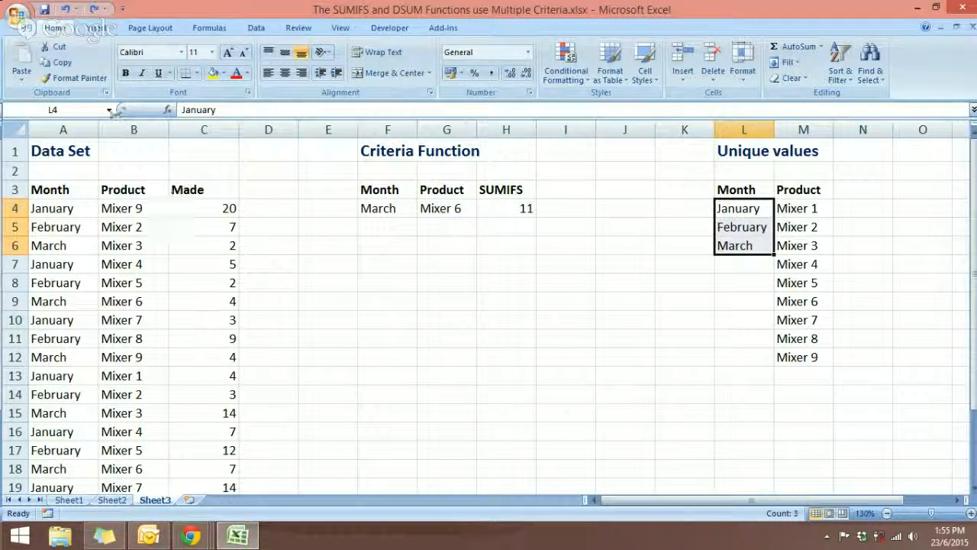
click(86, 111)
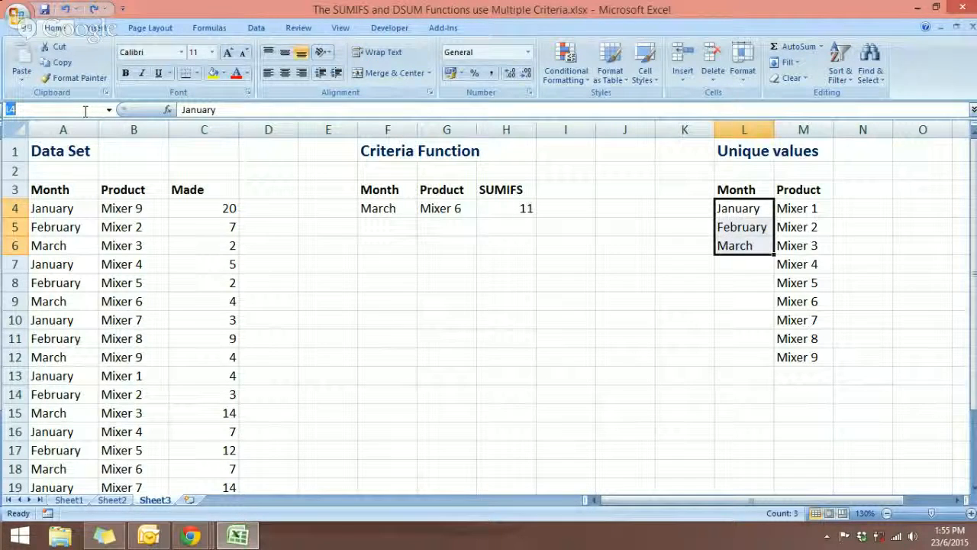
text(Months)
key(Return)
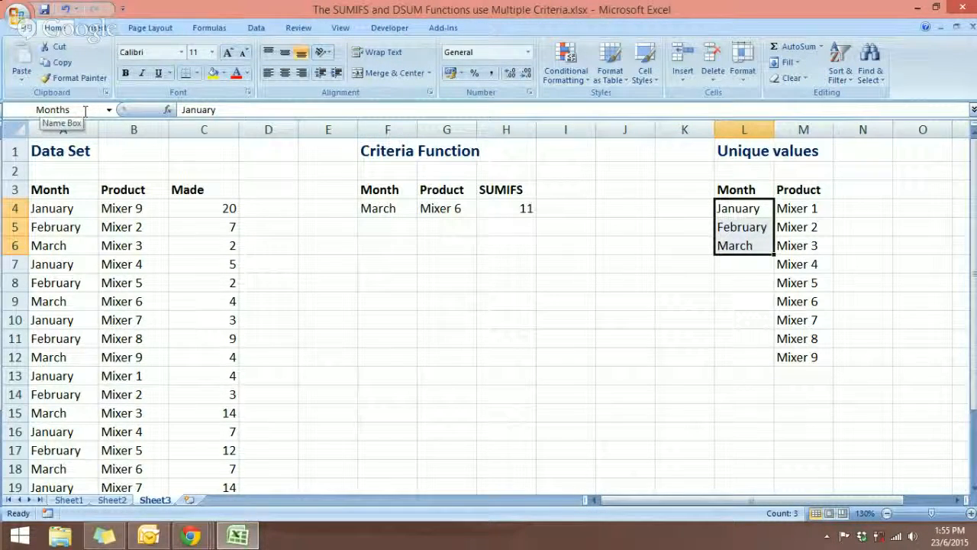
- Name the unique product cells M4:M12 Products
drag(786, 208, 789, 359)
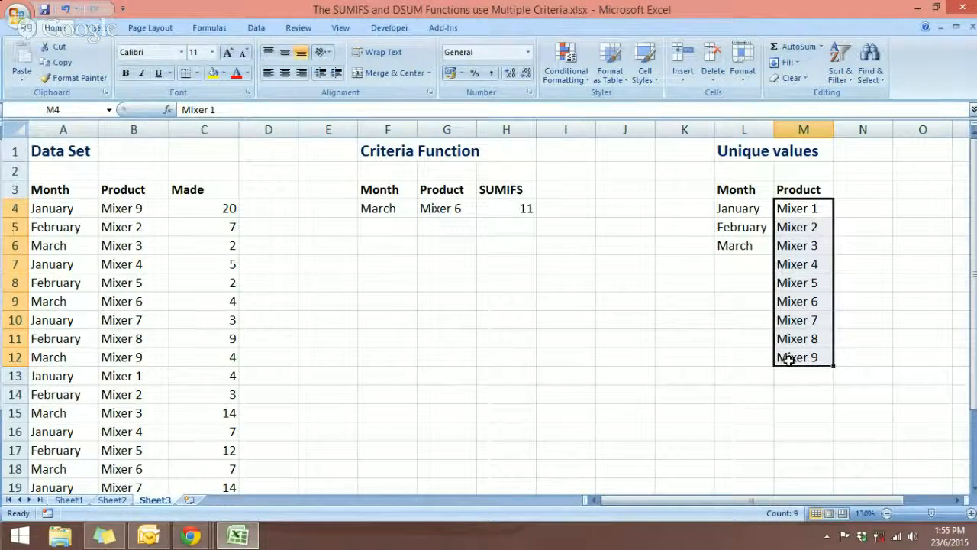
click(64, 112)
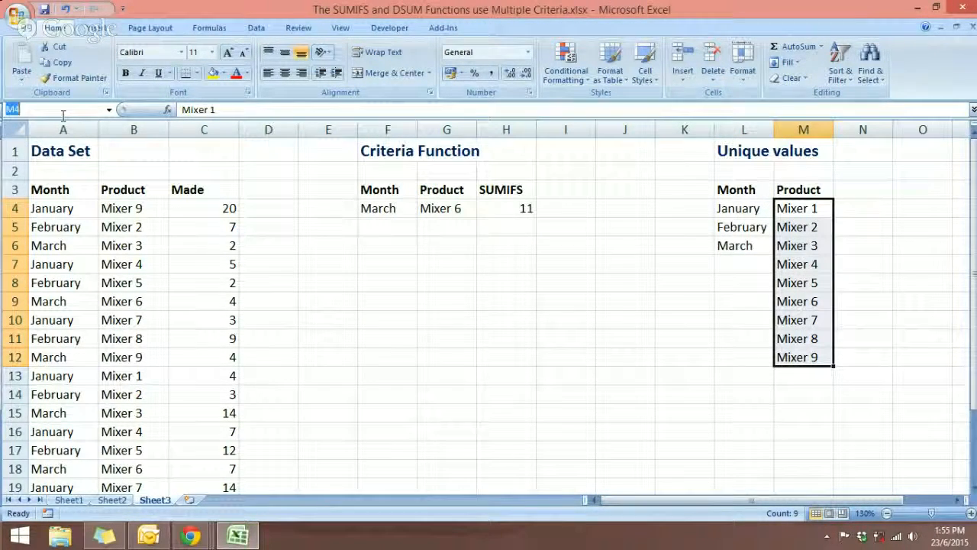
text(Products)
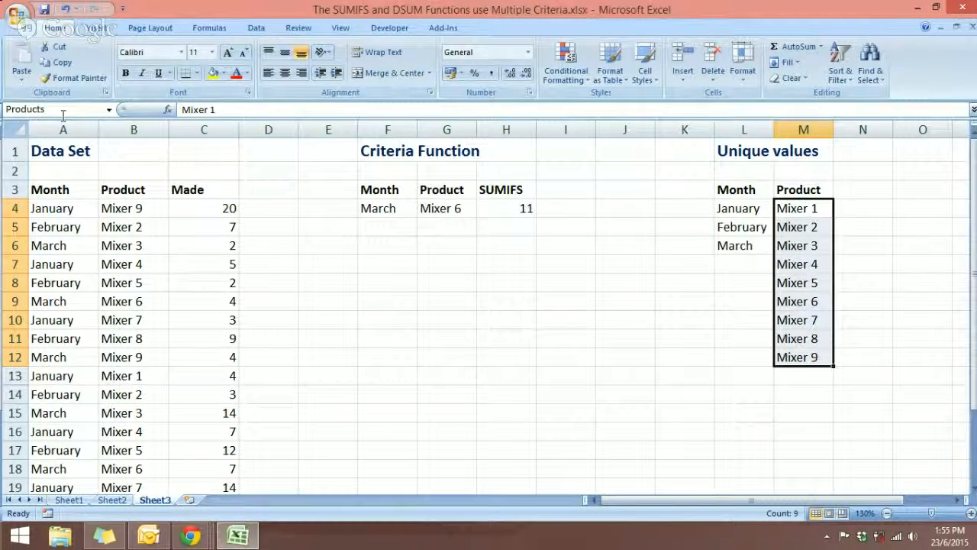
key(Return)
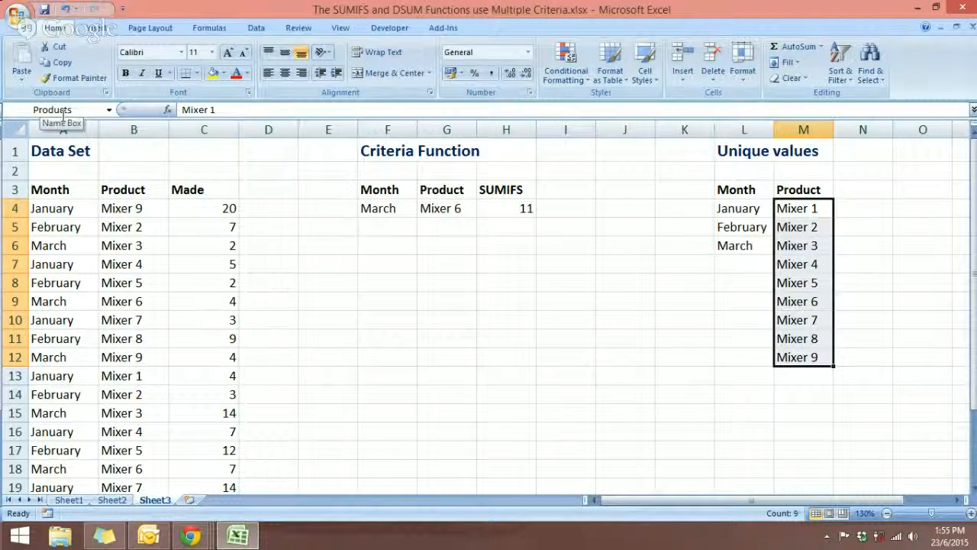
- Add list data validation to the Month criteria cell F4 with the source =Months
click(403, 206)
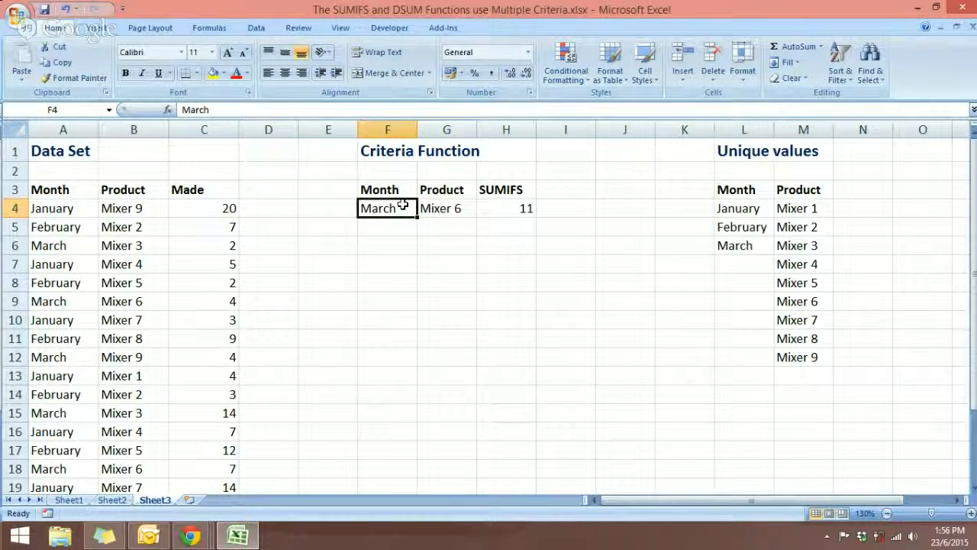
click(257, 28)
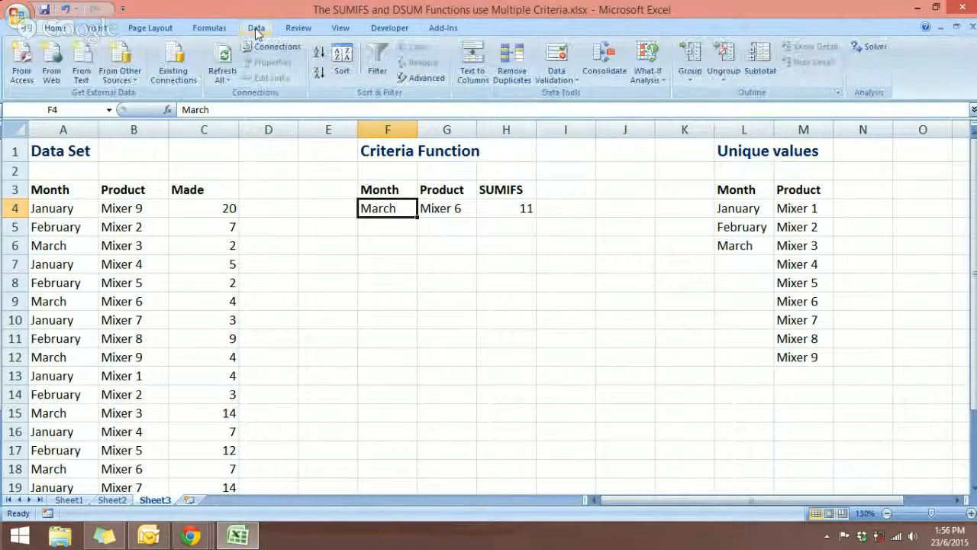
click(560, 81)
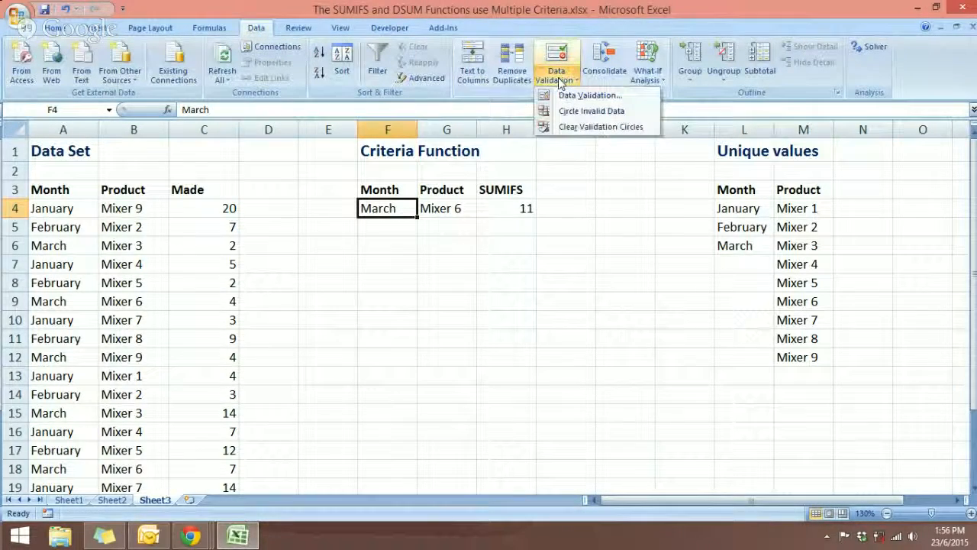
click(565, 98)
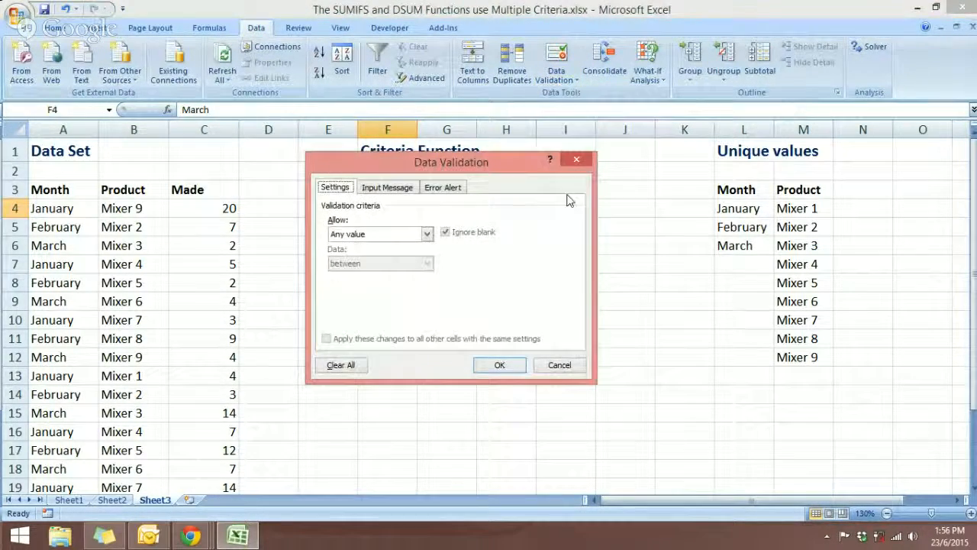
click(418, 235)
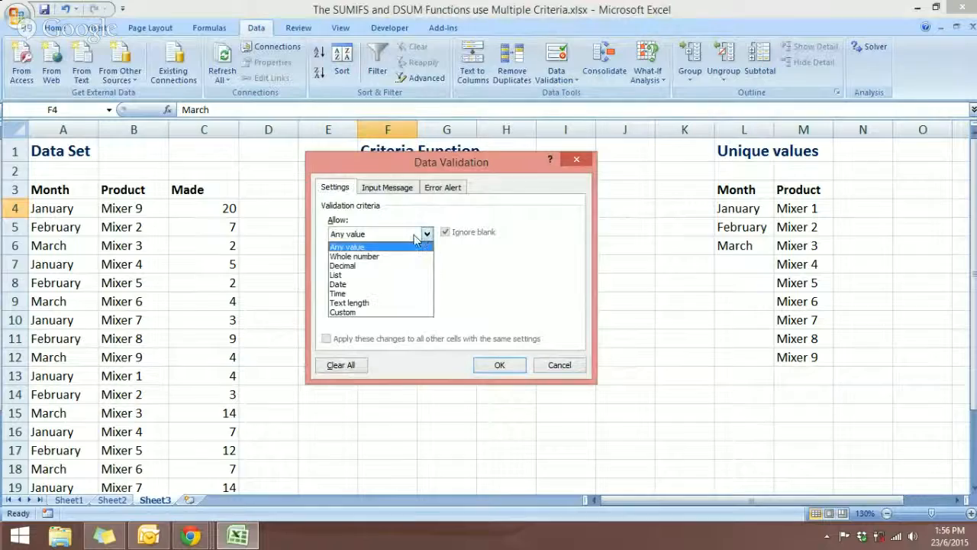
click(336, 275)
click(403, 293)
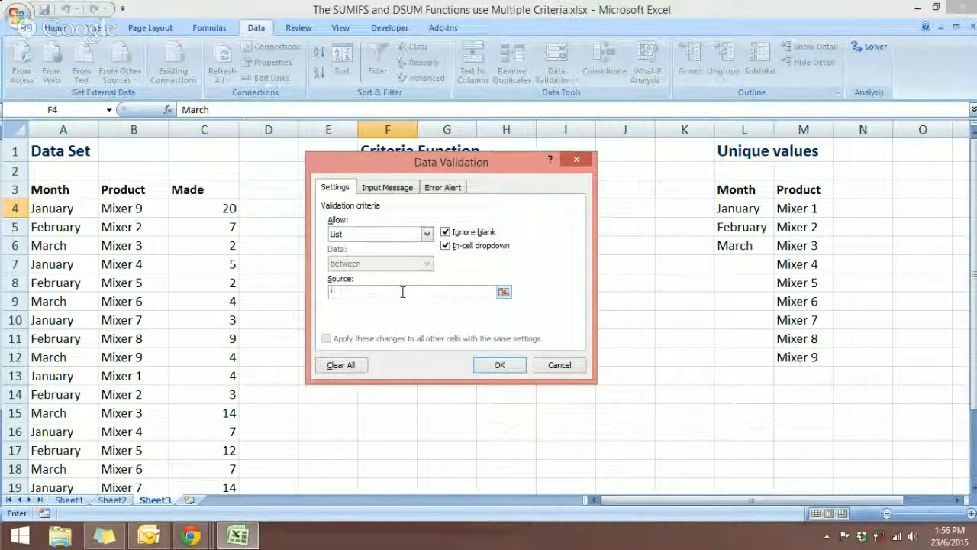
key(F3)
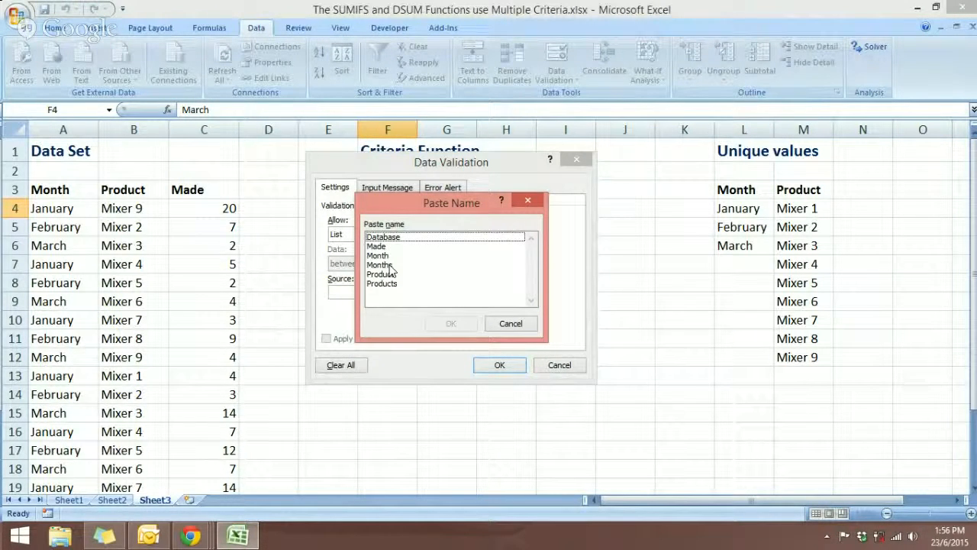
click(390, 266)
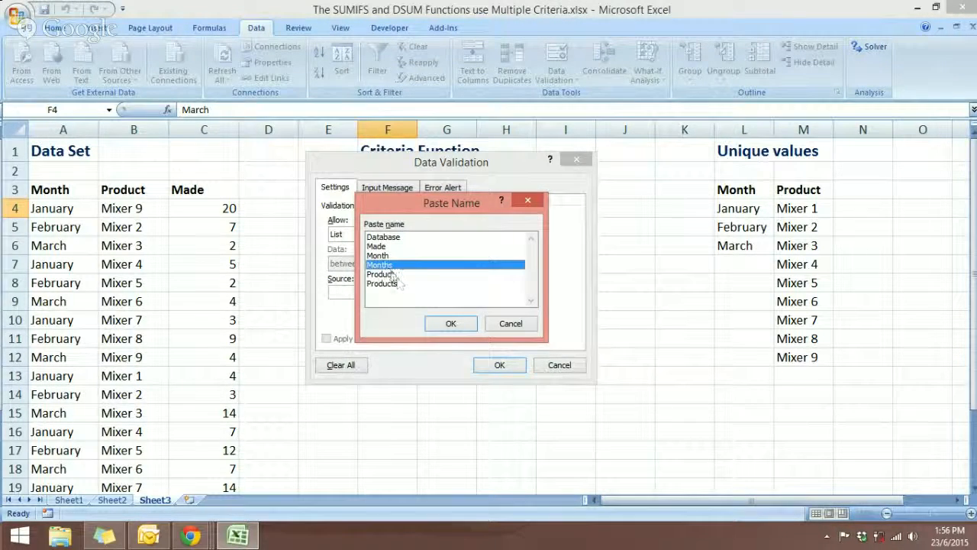
click(450, 324)
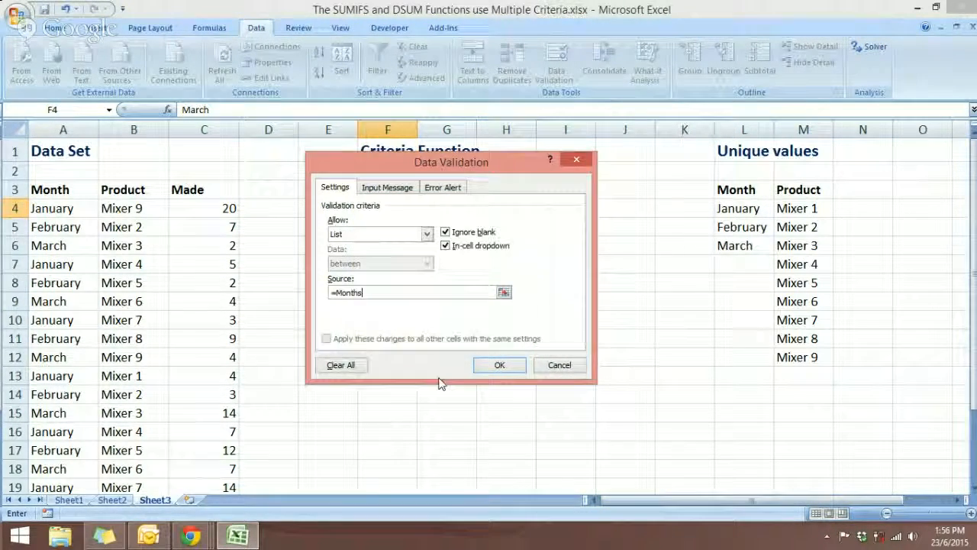
click(496, 366)
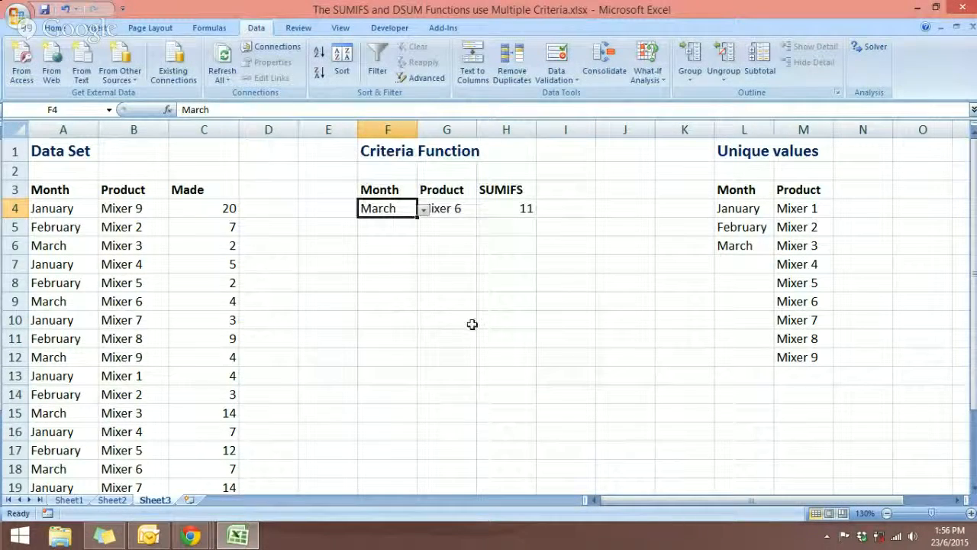
- Add list data validation to the Product criteria cell G4 with the source =Products
click(456, 208)
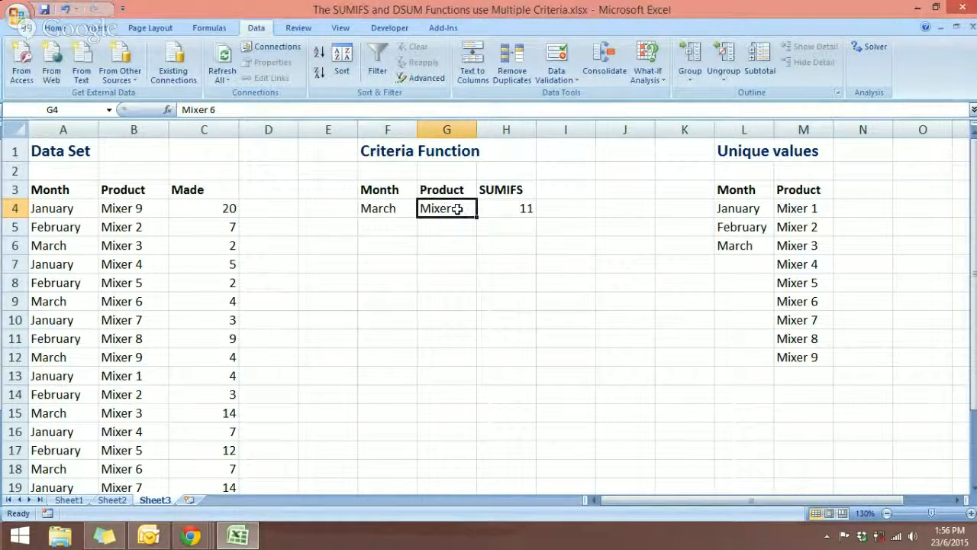
click(556, 76)
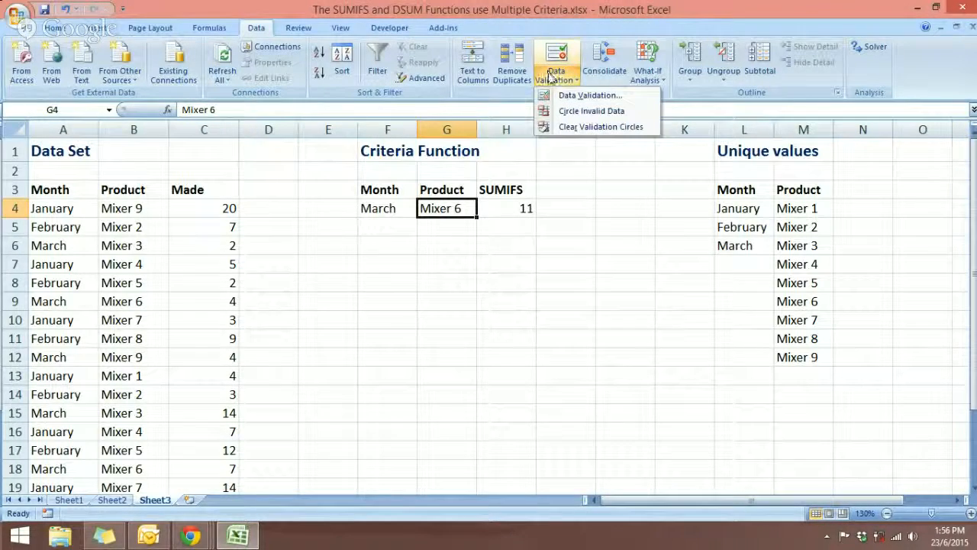
click(557, 95)
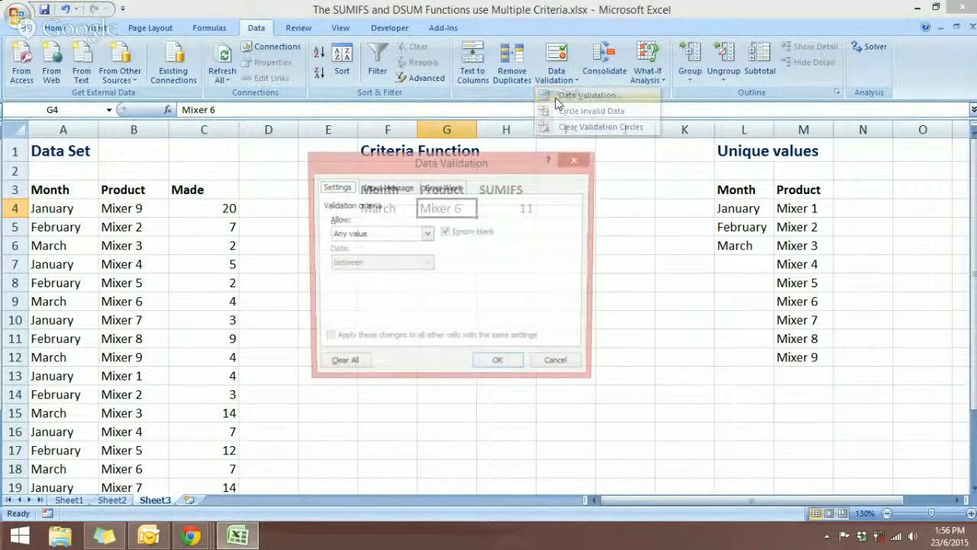
click(410, 234)
click(359, 275)
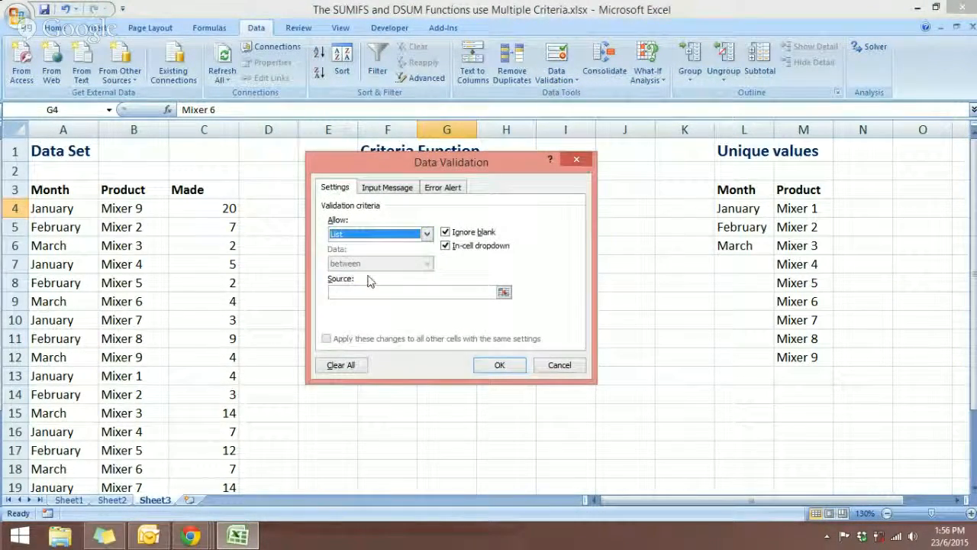
click(382, 290)
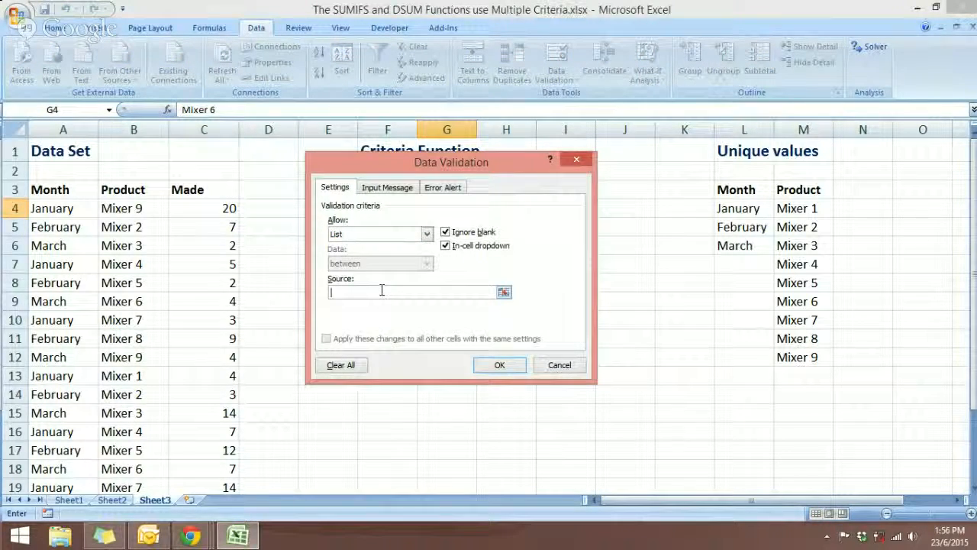
key(F3)
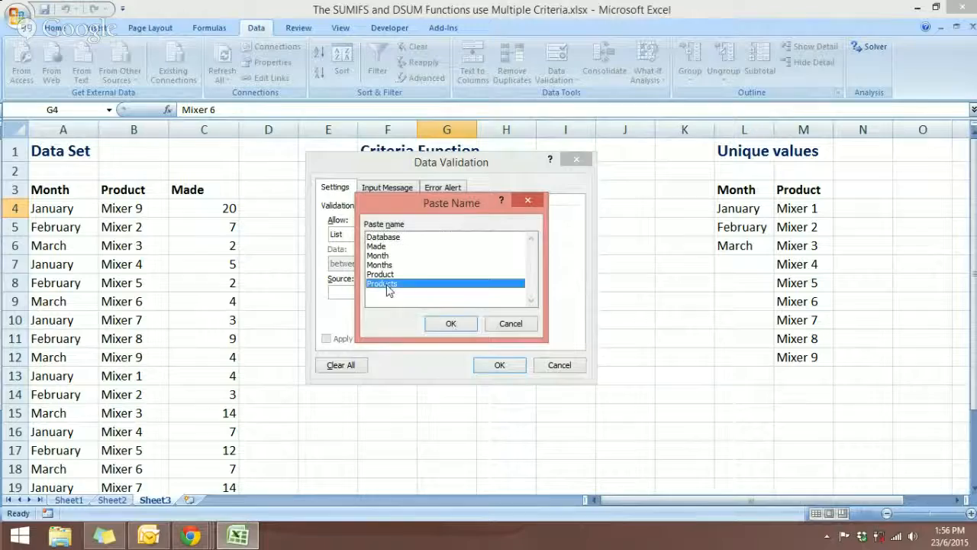
click(455, 328)
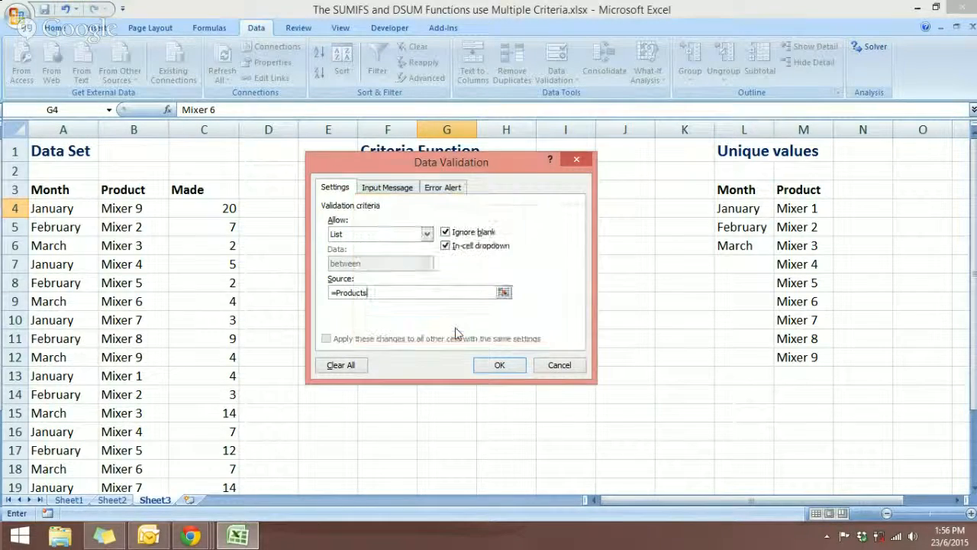
click(497, 365)
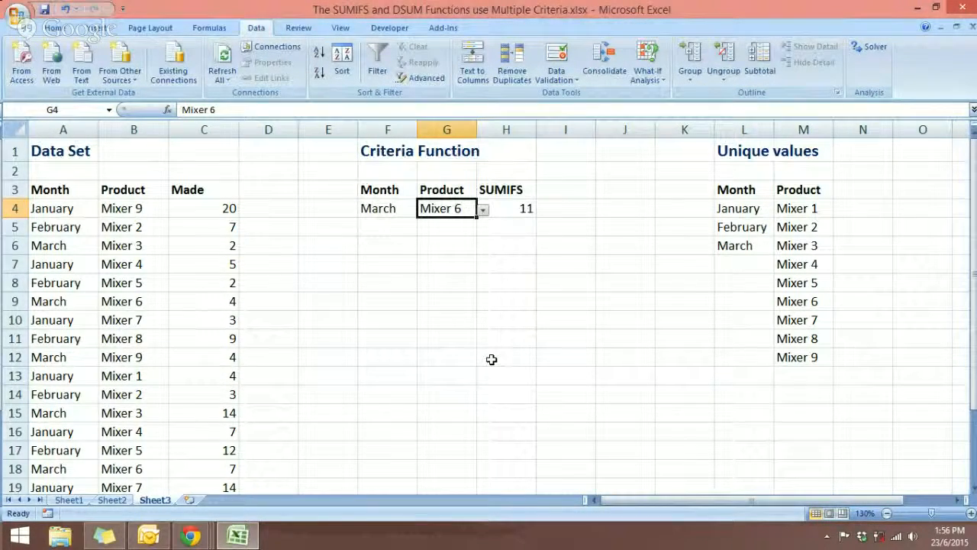
click(391, 209)
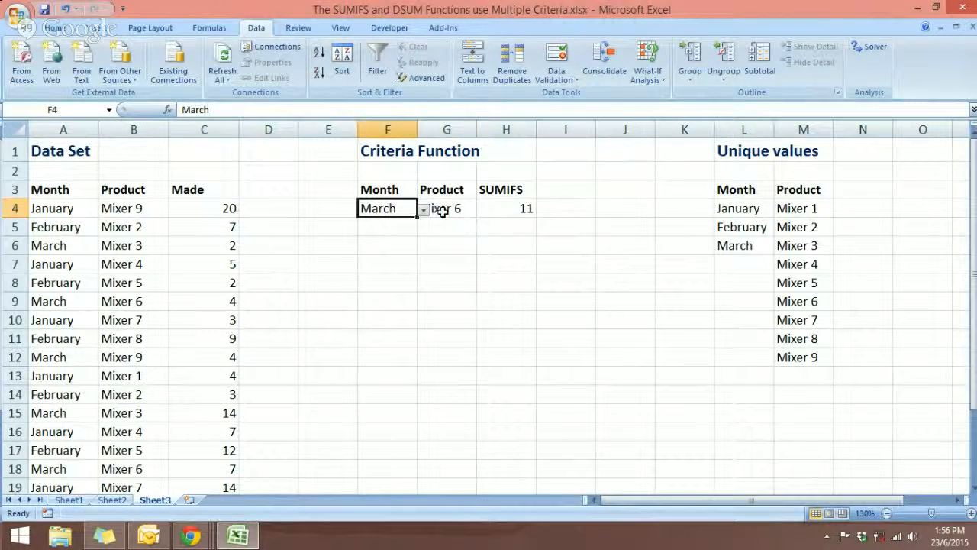
click(432, 215)
click(390, 208)
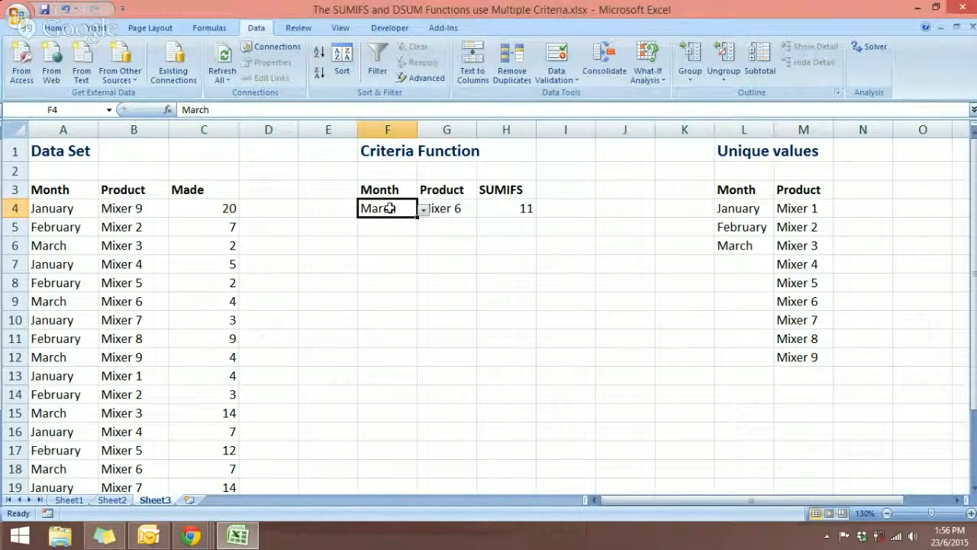
click(450, 212)
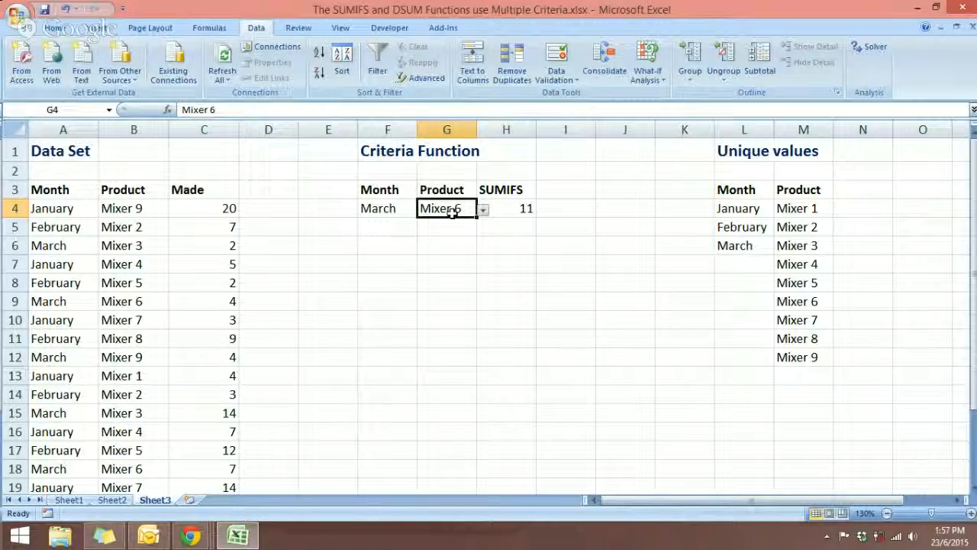
- Test the validation lists by choosing January as the month in F4 and Mixer 4 as the product in G4
click(396, 213)
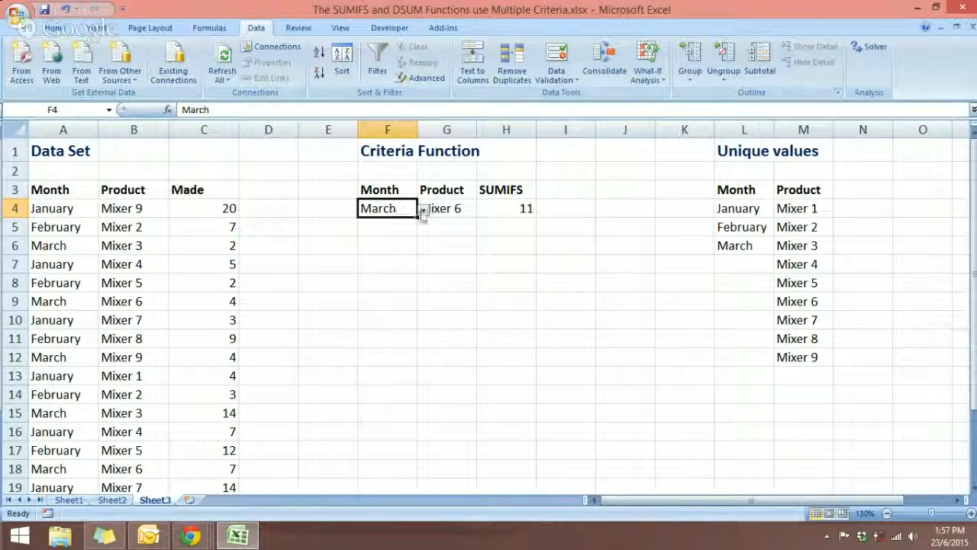
click(422, 214)
click(393, 224)
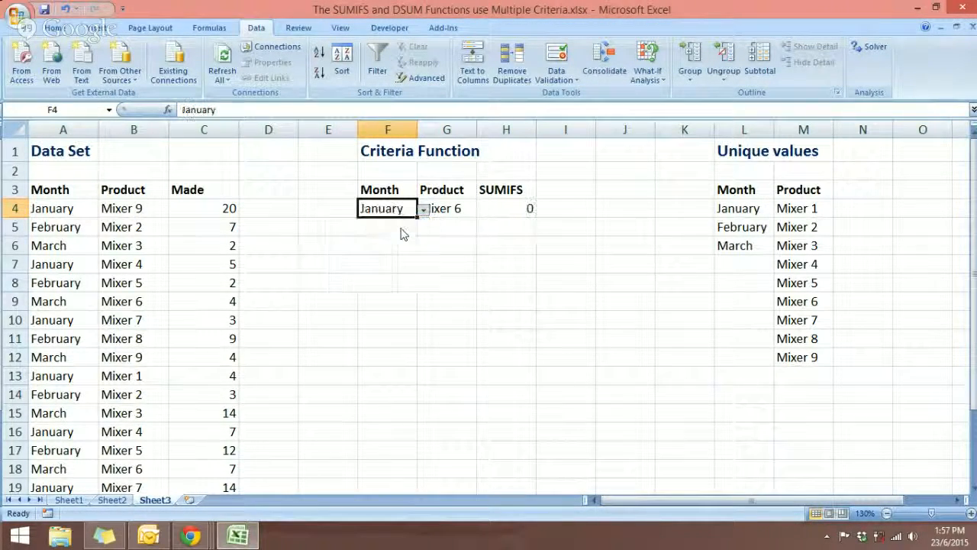
click(458, 209)
click(483, 210)
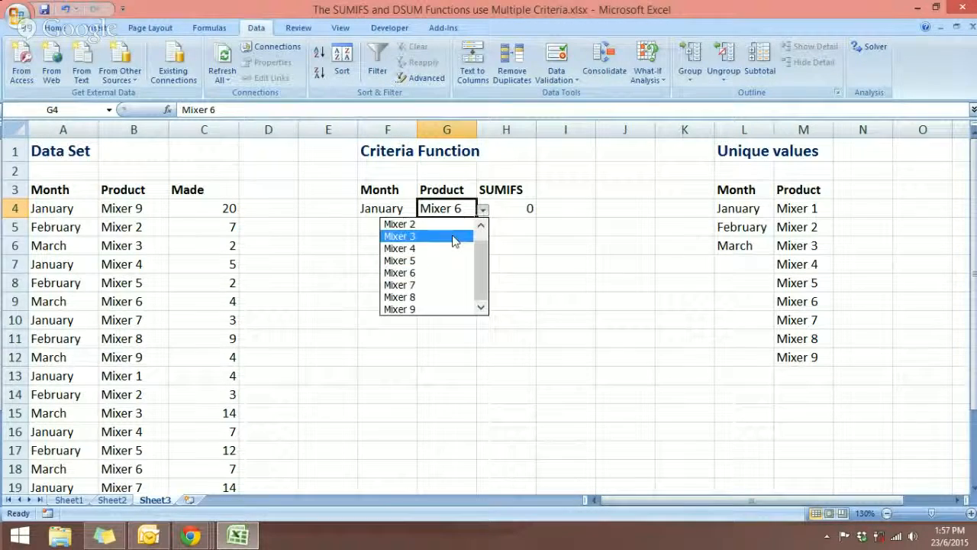
click(445, 249)
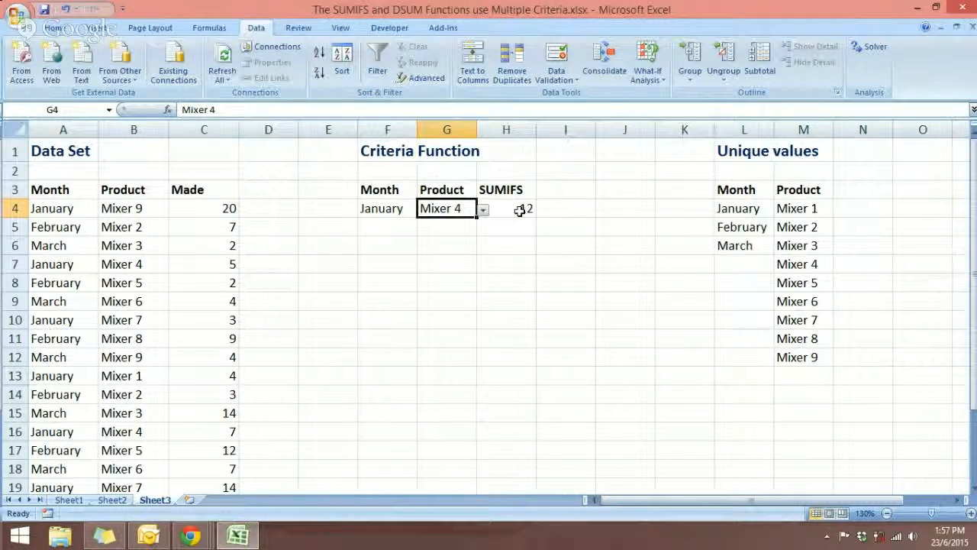
- Change the product criterion in G4 to Mixer 5, Mixer 6 and Mixer 7 in turn to test the SUMIFS formula
click(483, 210)
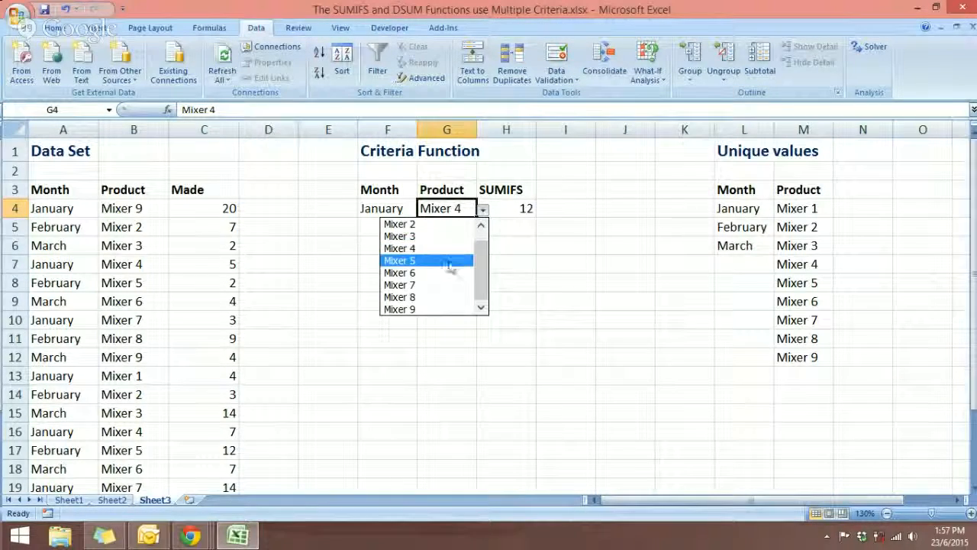
click(447, 260)
click(483, 210)
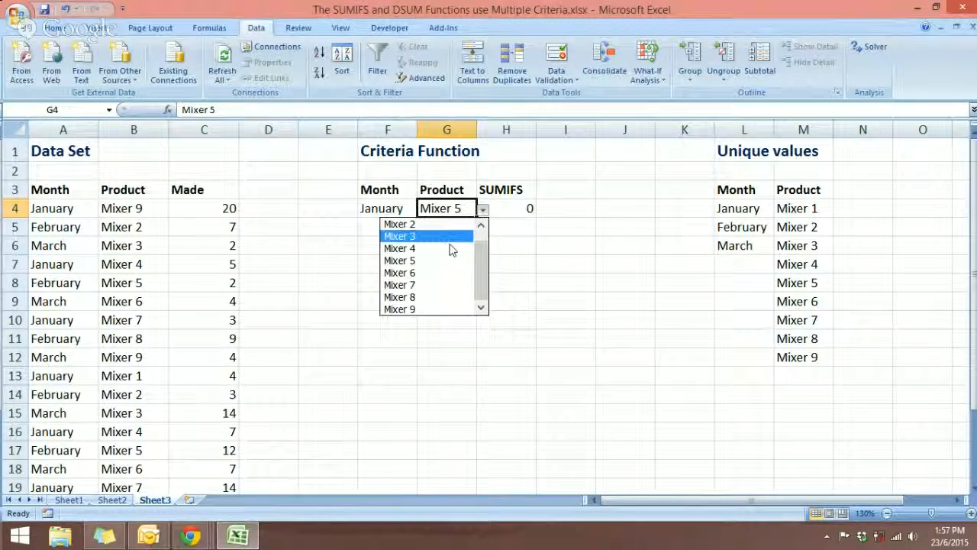
click(430, 275)
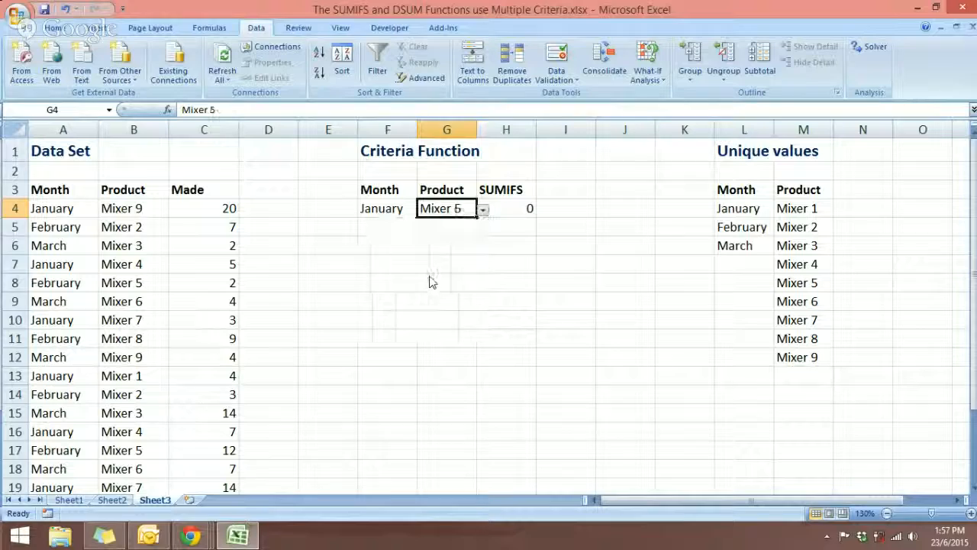
click(483, 210)
click(410, 285)
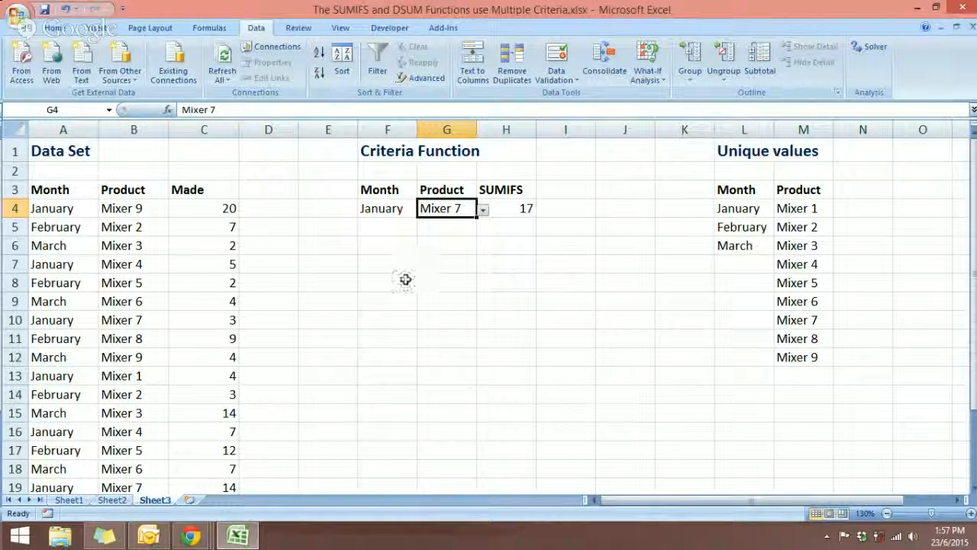
- Set the SUMIFS criteria to March in F4 and Mixer 9 in G4 using the validation lists
click(409, 210)
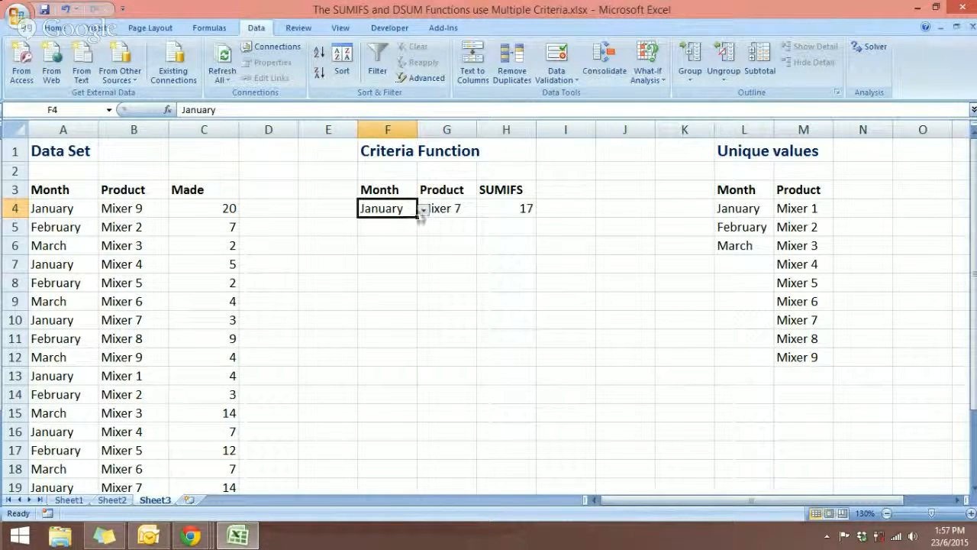
click(422, 210)
click(376, 249)
click(458, 208)
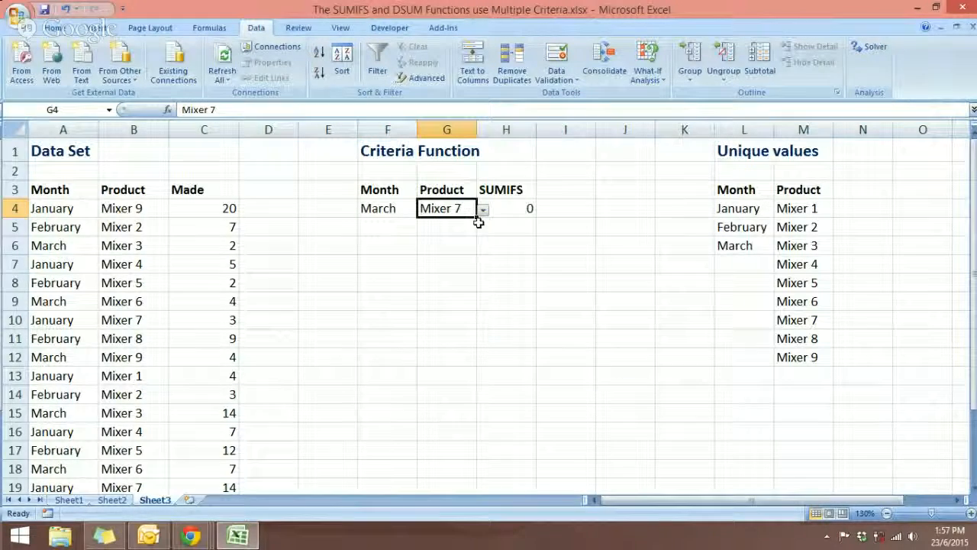
click(482, 211)
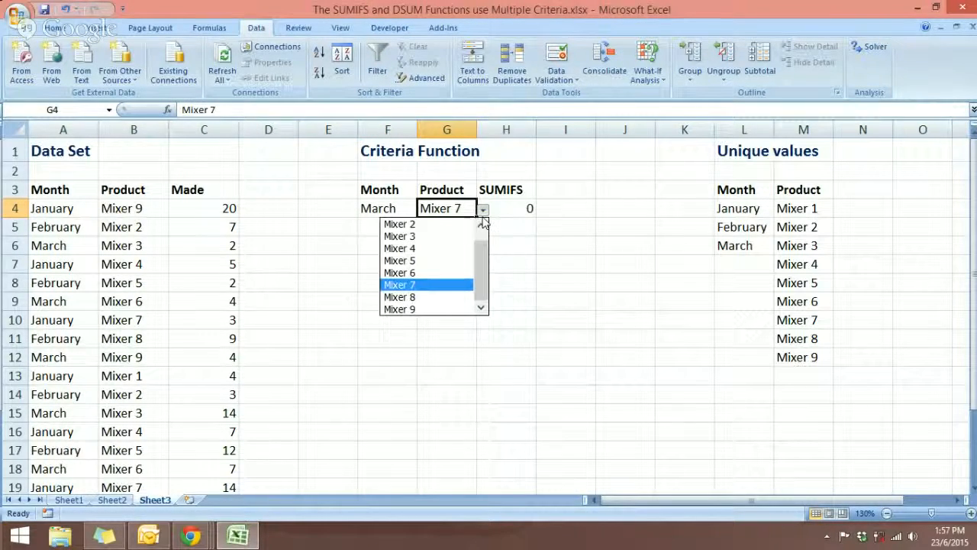
click(444, 310)
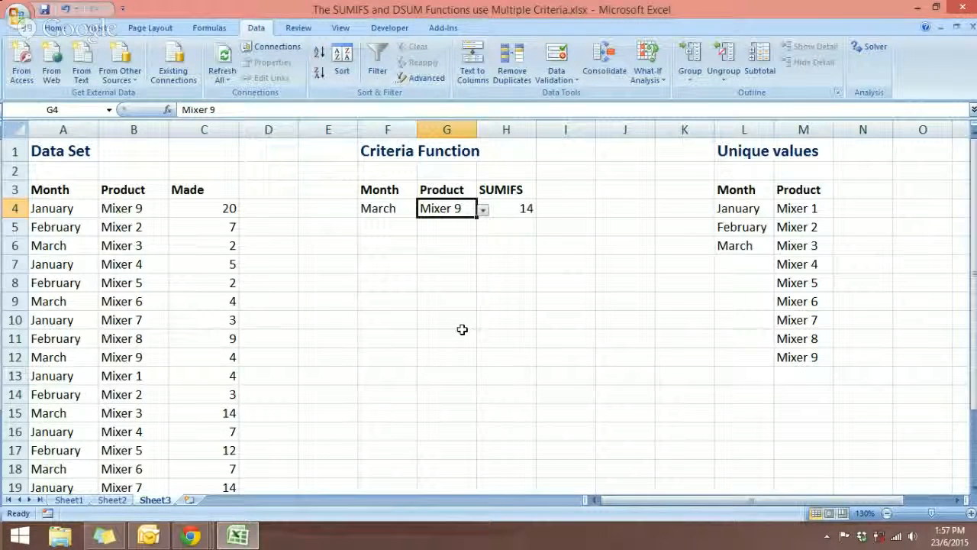
mouse_move(191, 535)
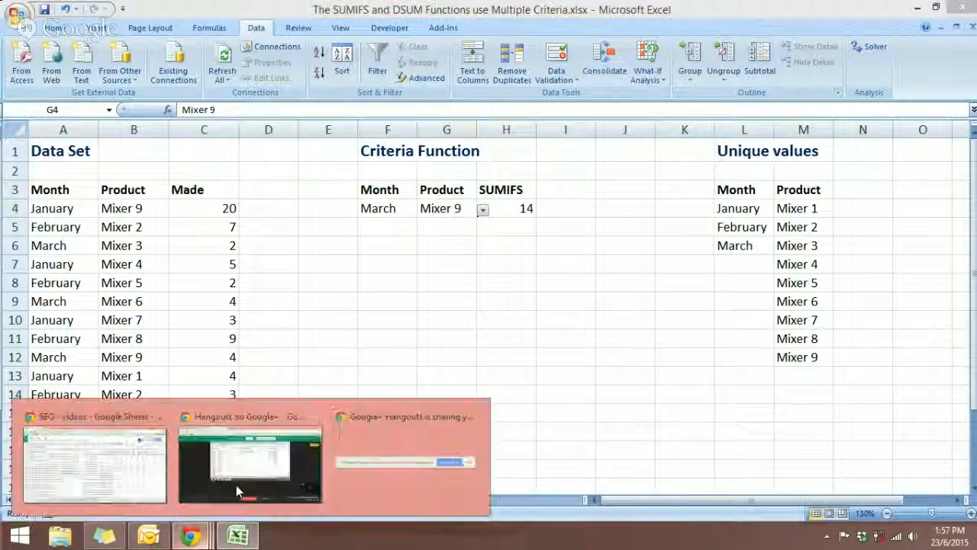
click(244, 466)
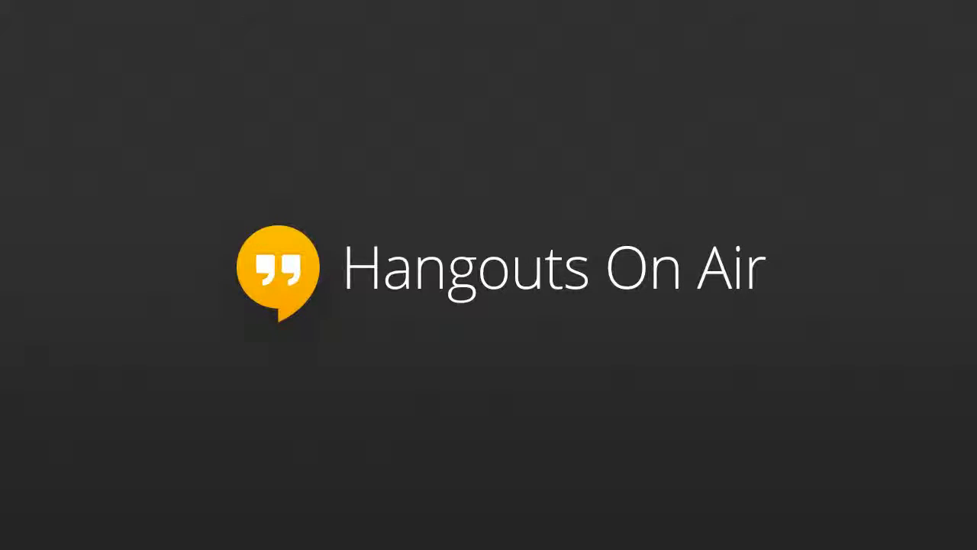